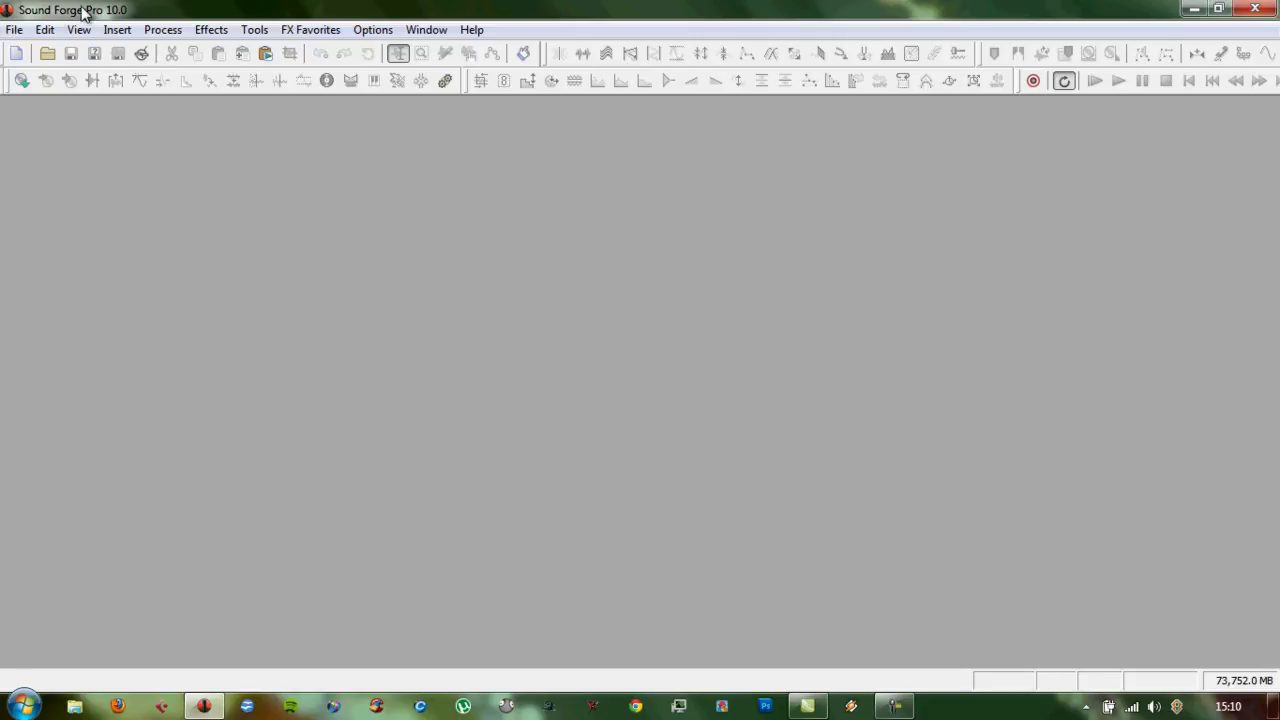
Start a new sound file with 44,100 Hz, 16-bit, stereo settings from the File menu
click(14, 30)
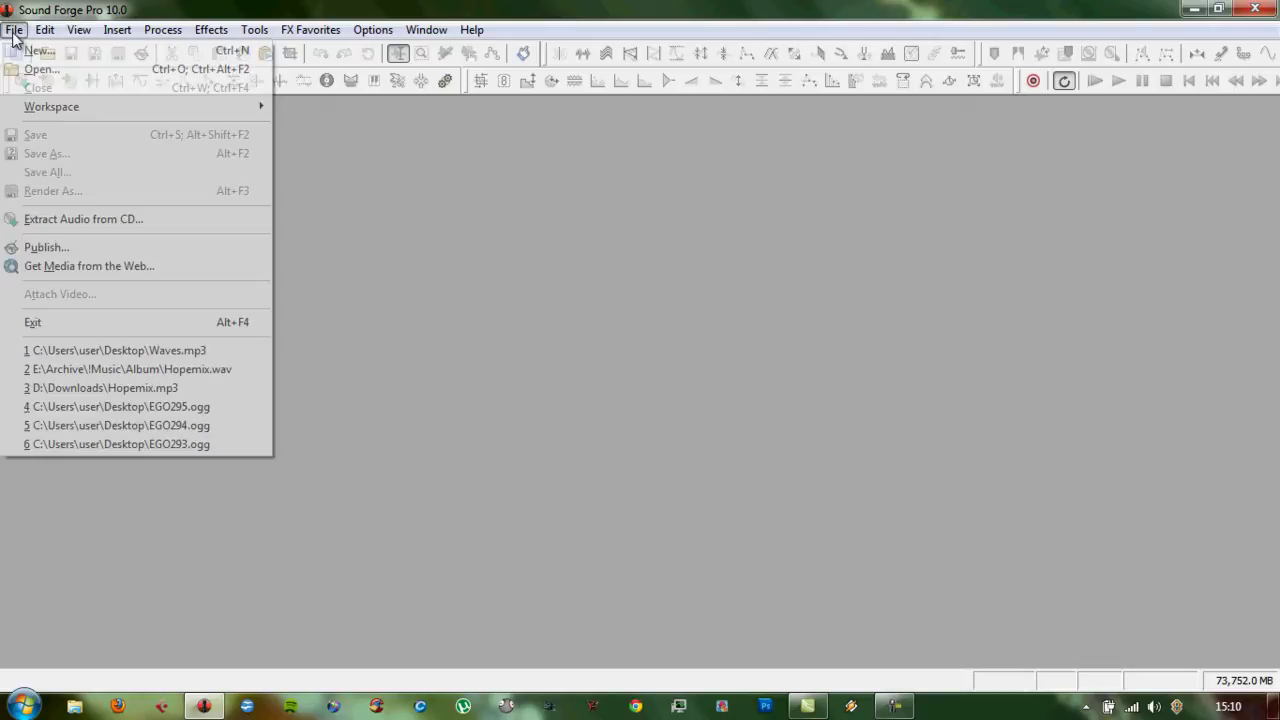
click(37, 48)
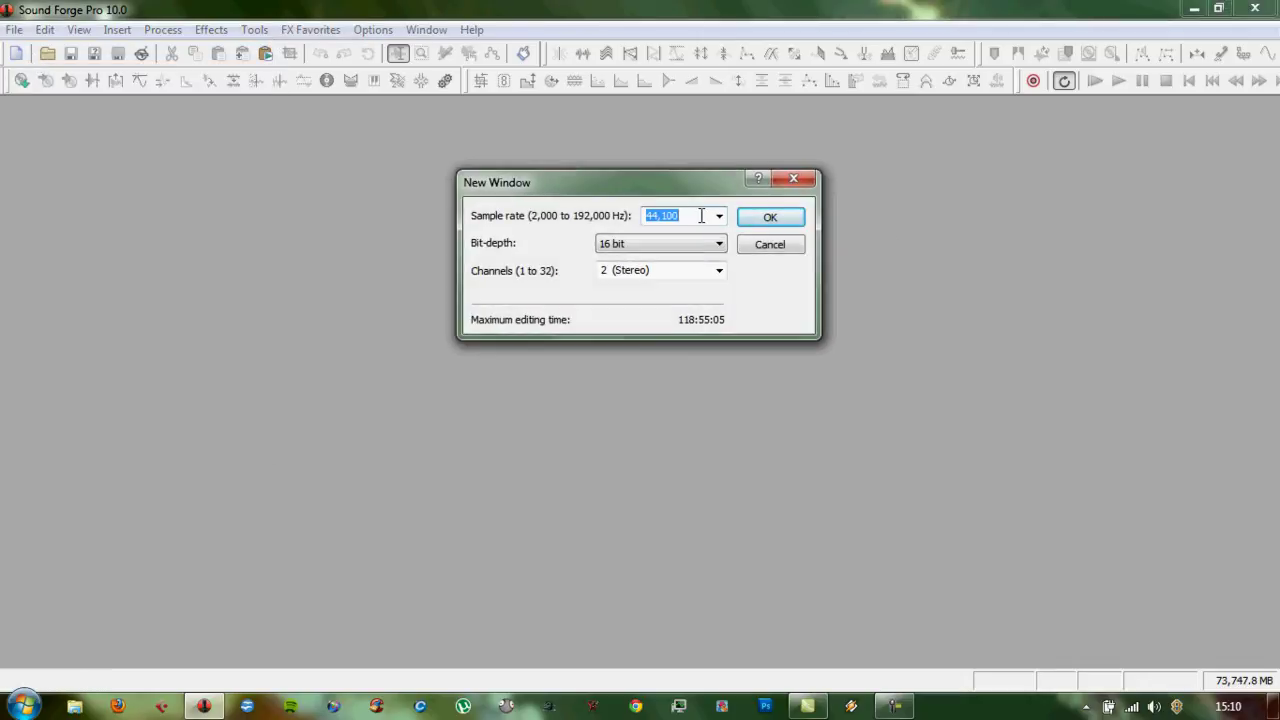
Create the empty stereo sound and set Simple Synthesis to Pink Noise, 120 seconds long
click(780, 221)
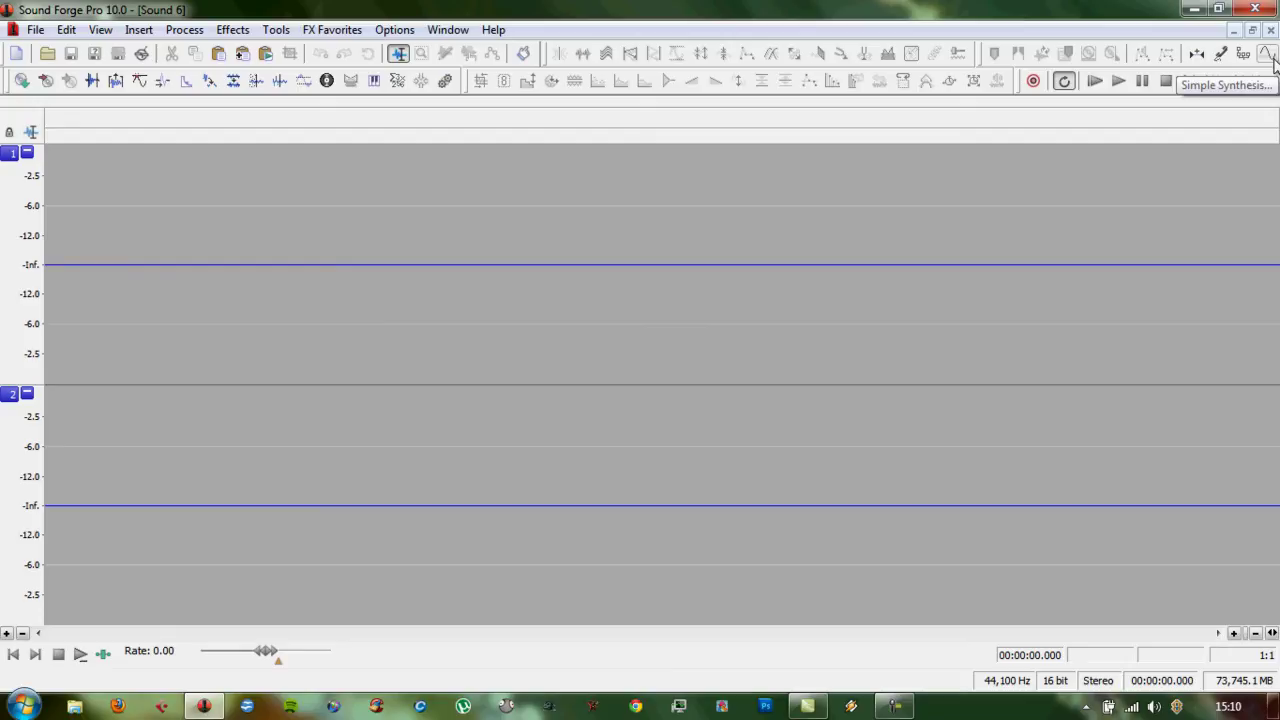
click(136, 29)
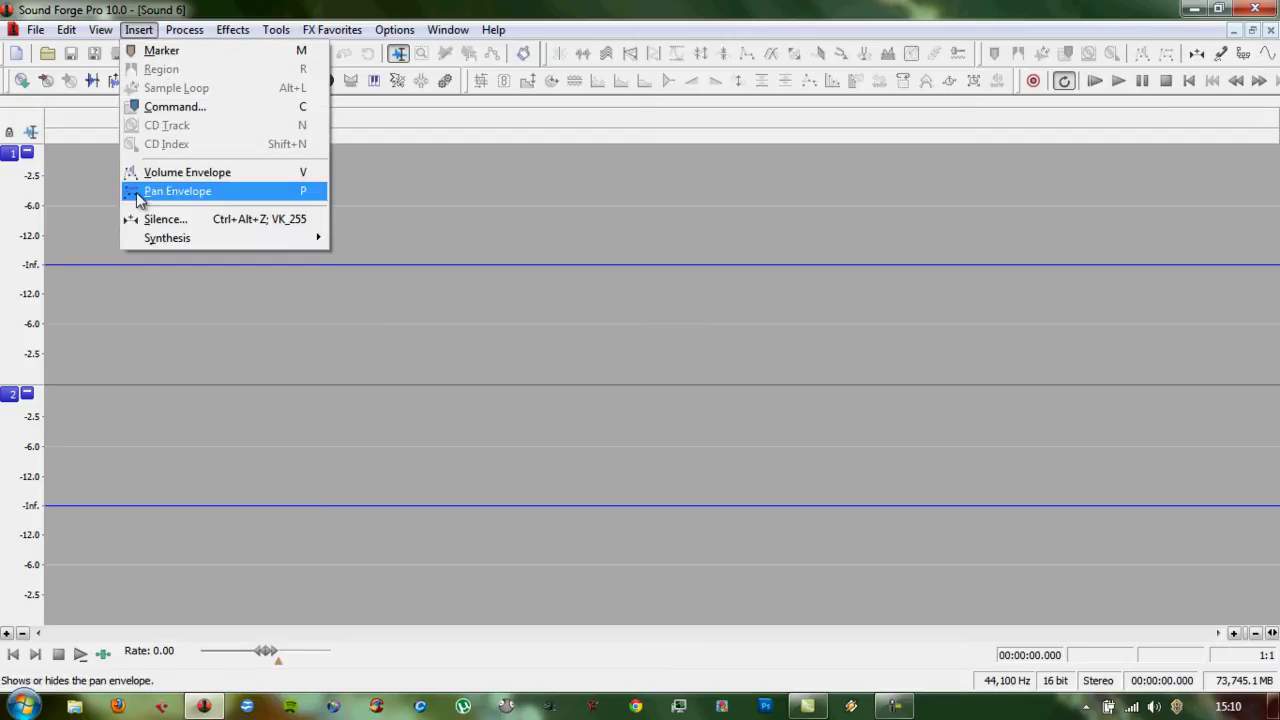
mouse_move(171, 240)
click(384, 276)
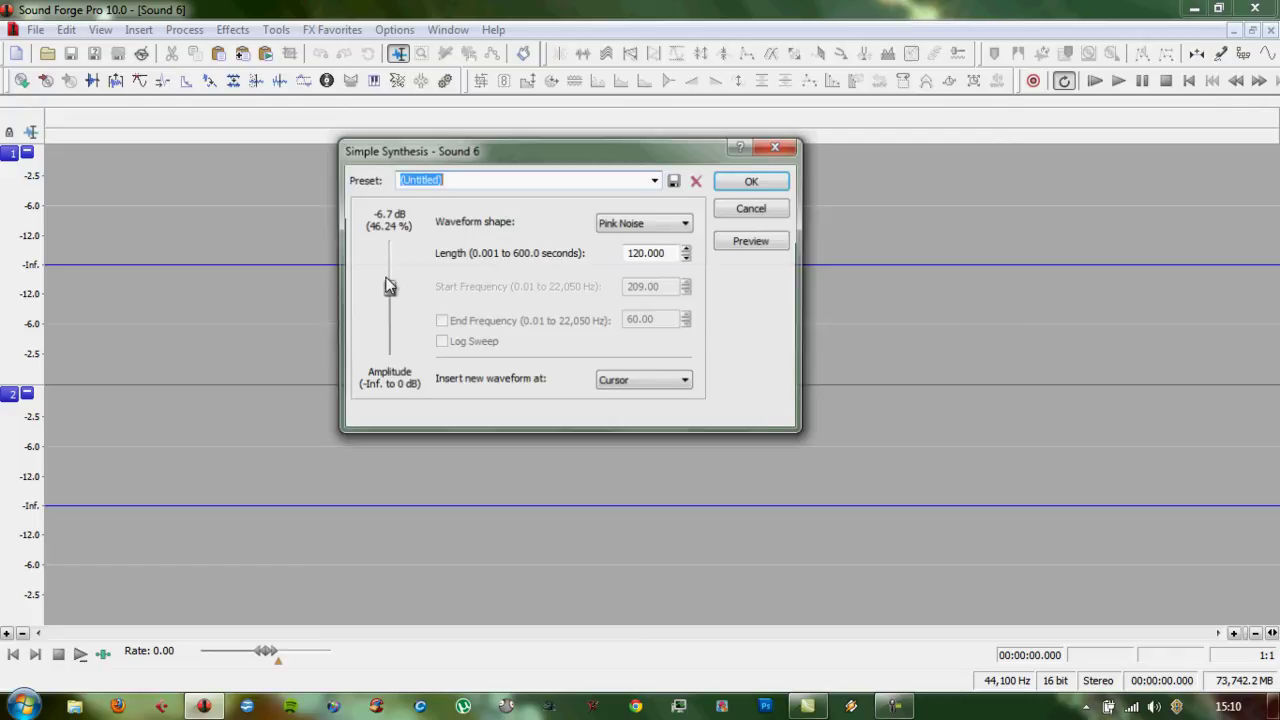
click(686, 223)
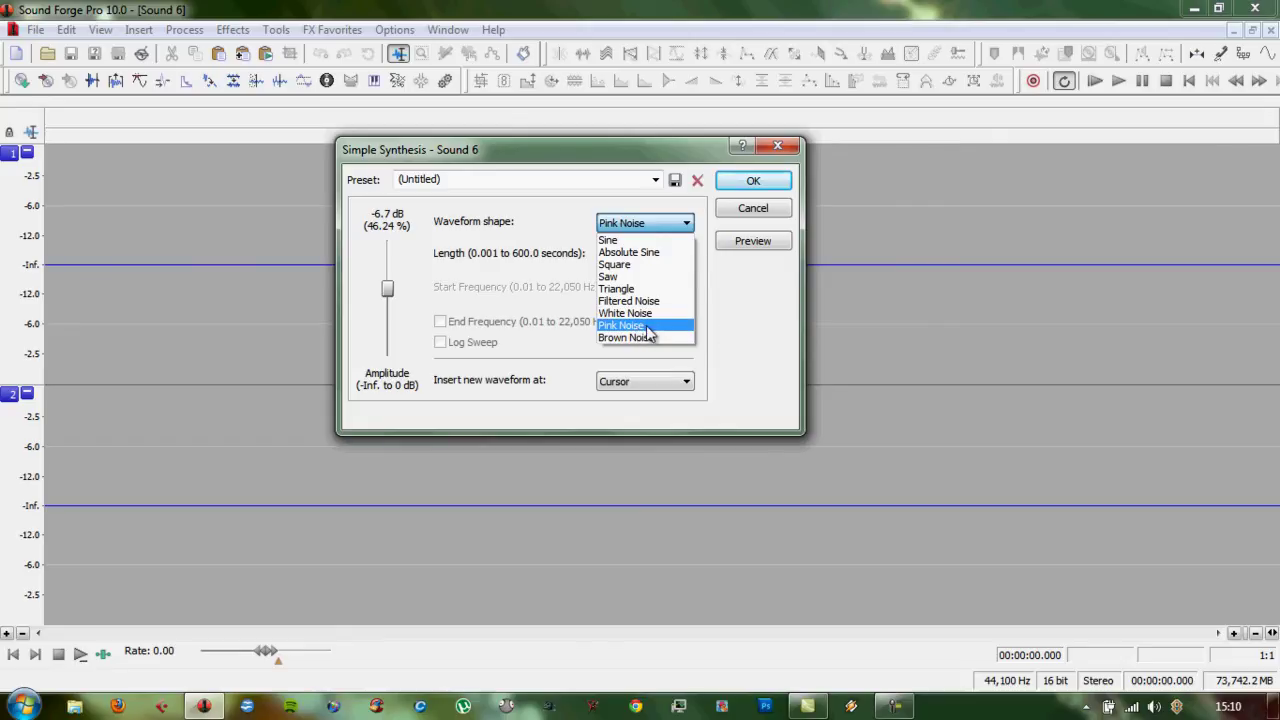
click(648, 333)
drag(388, 292, 386, 294)
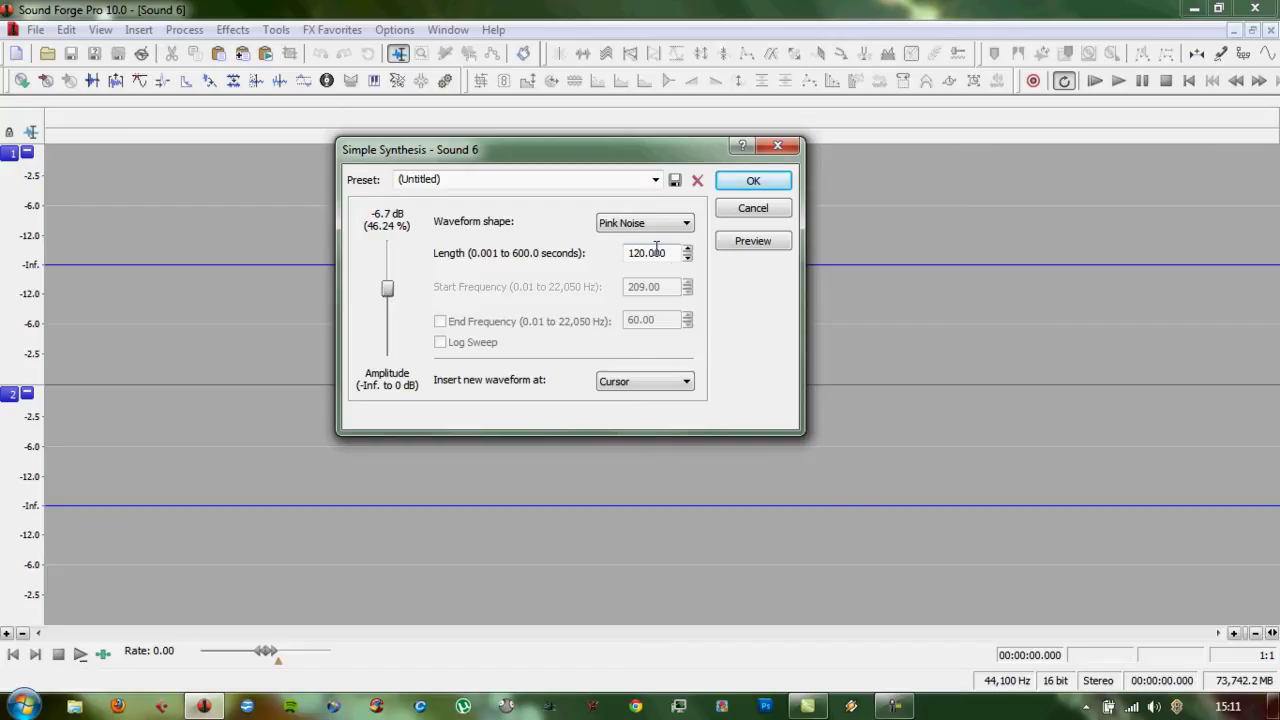
Generate the pink noise, play it from several points, then stop and return to the start
click(773, 186)
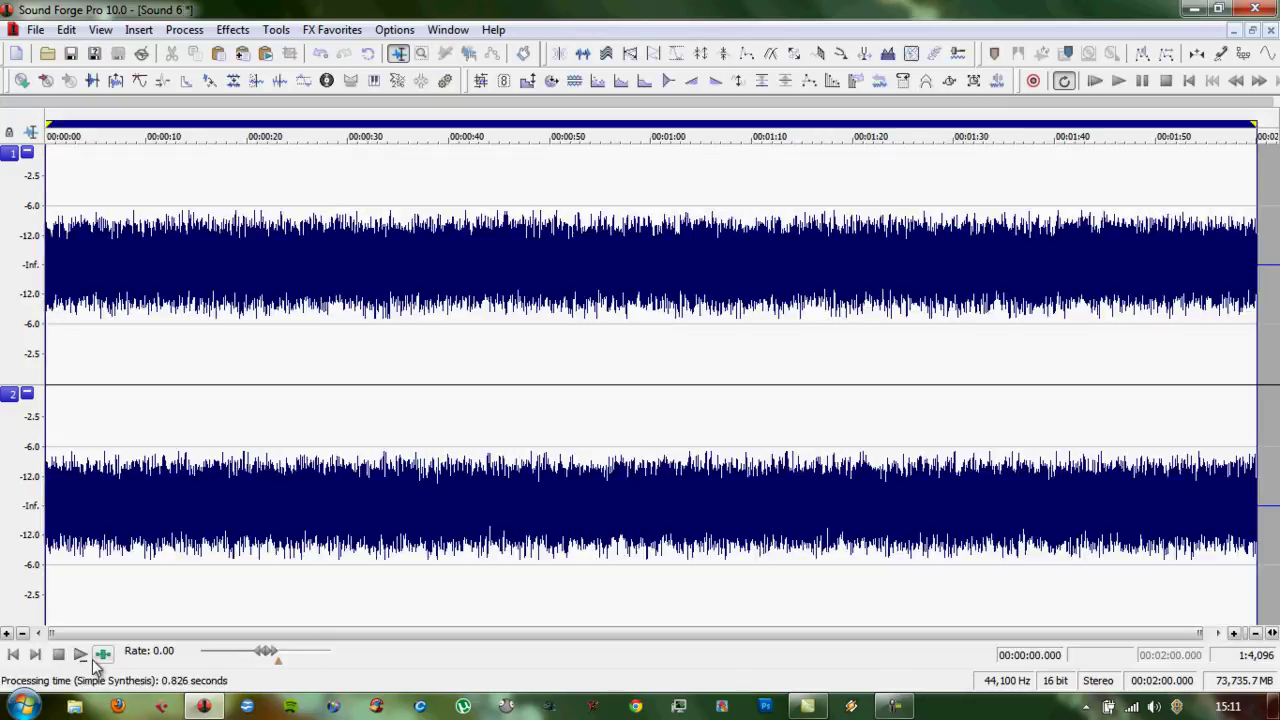
click(80, 654)
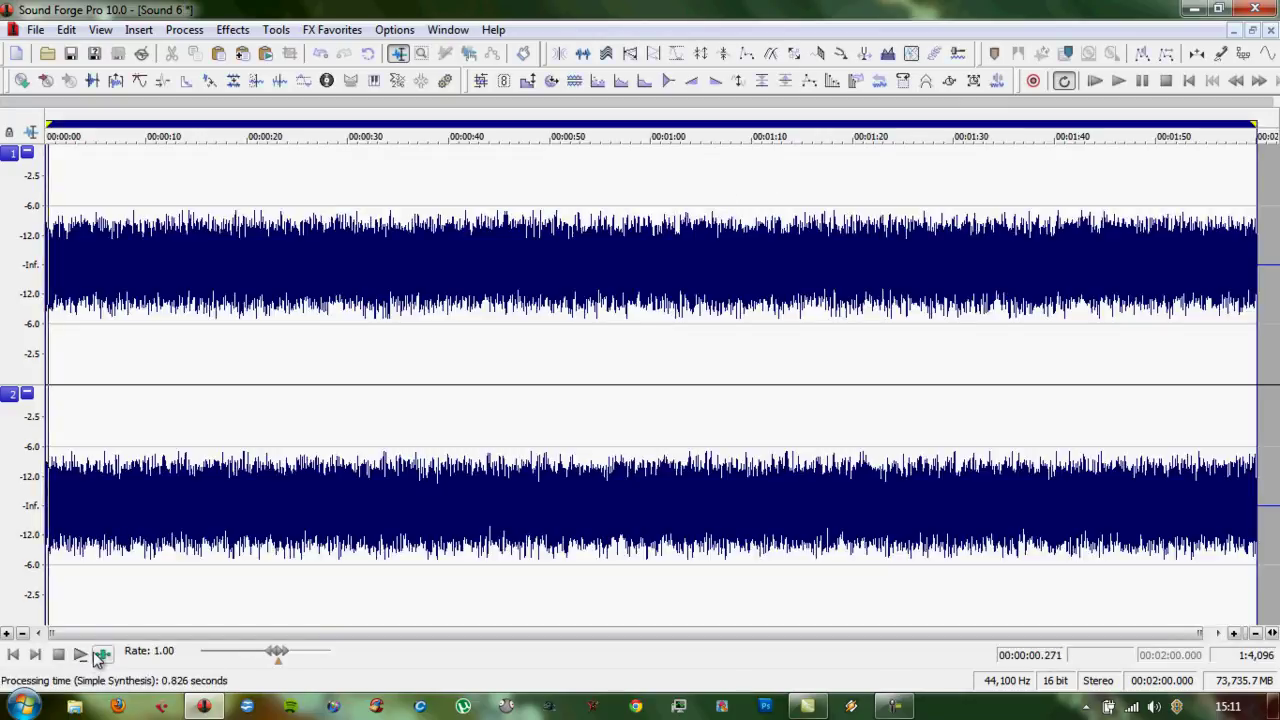
click(352, 421)
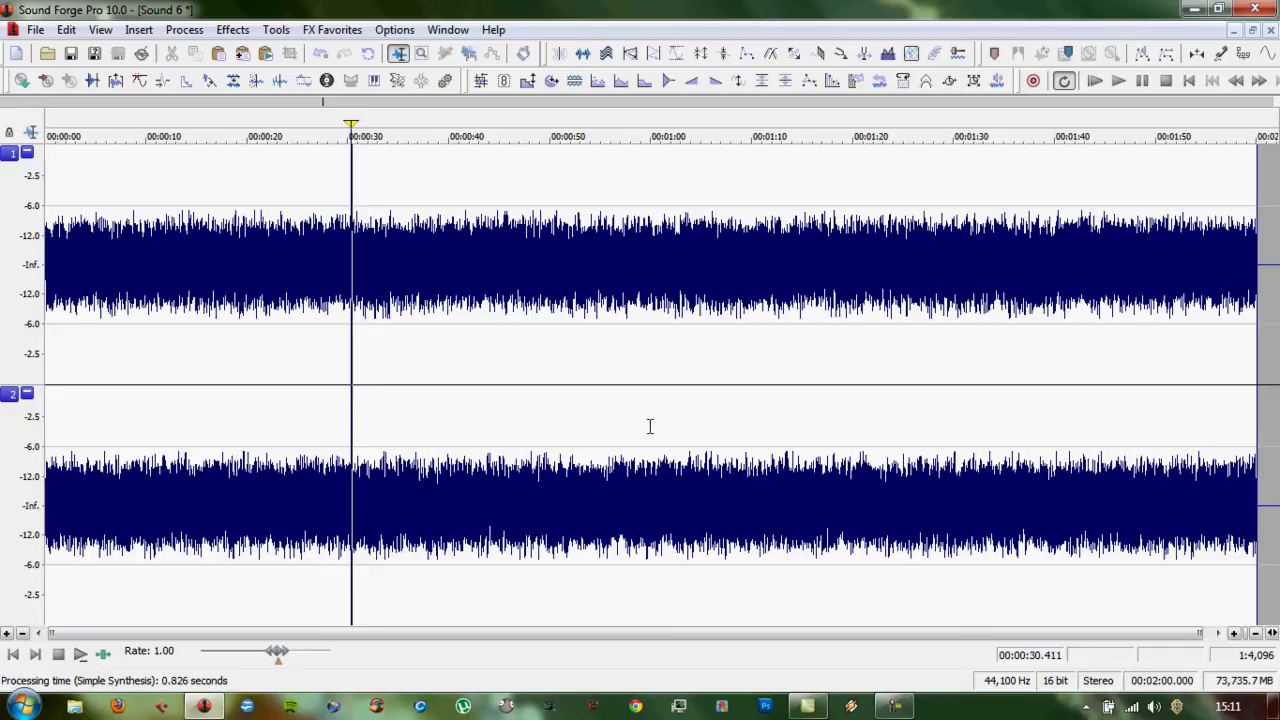
click(680, 428)
click(980, 432)
click(1086, 424)
click(414, 409)
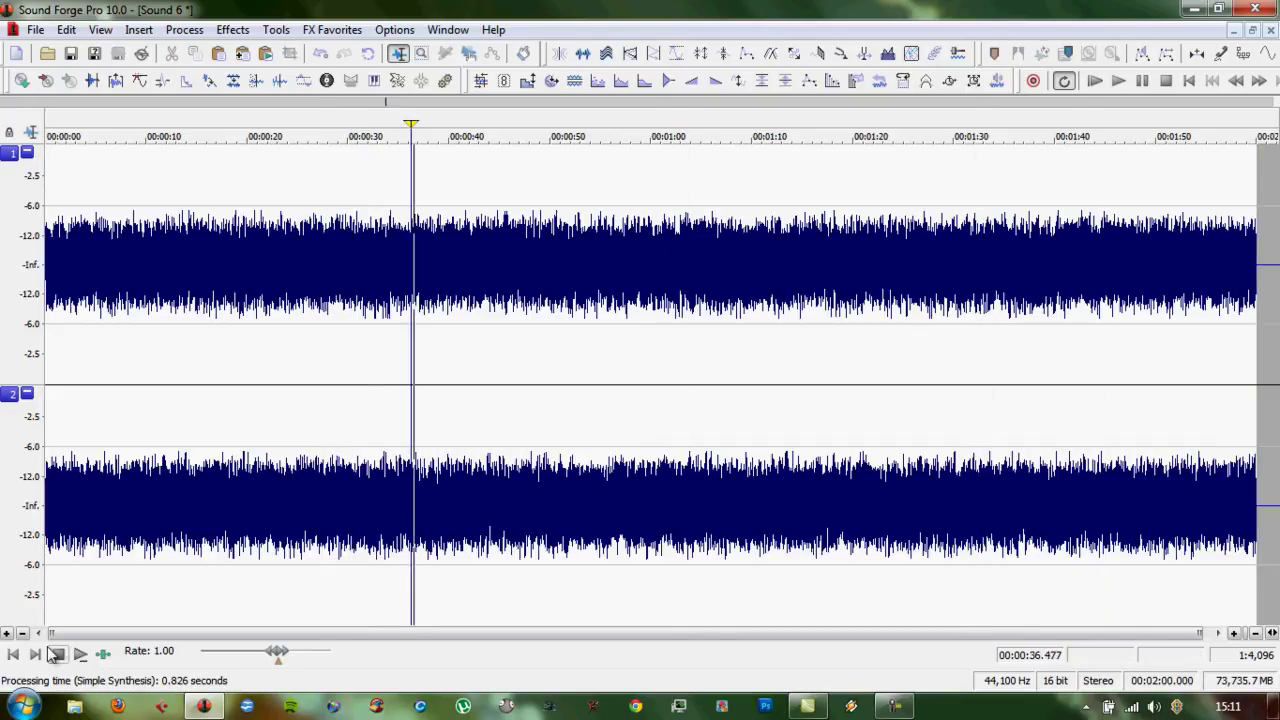
click(58, 653)
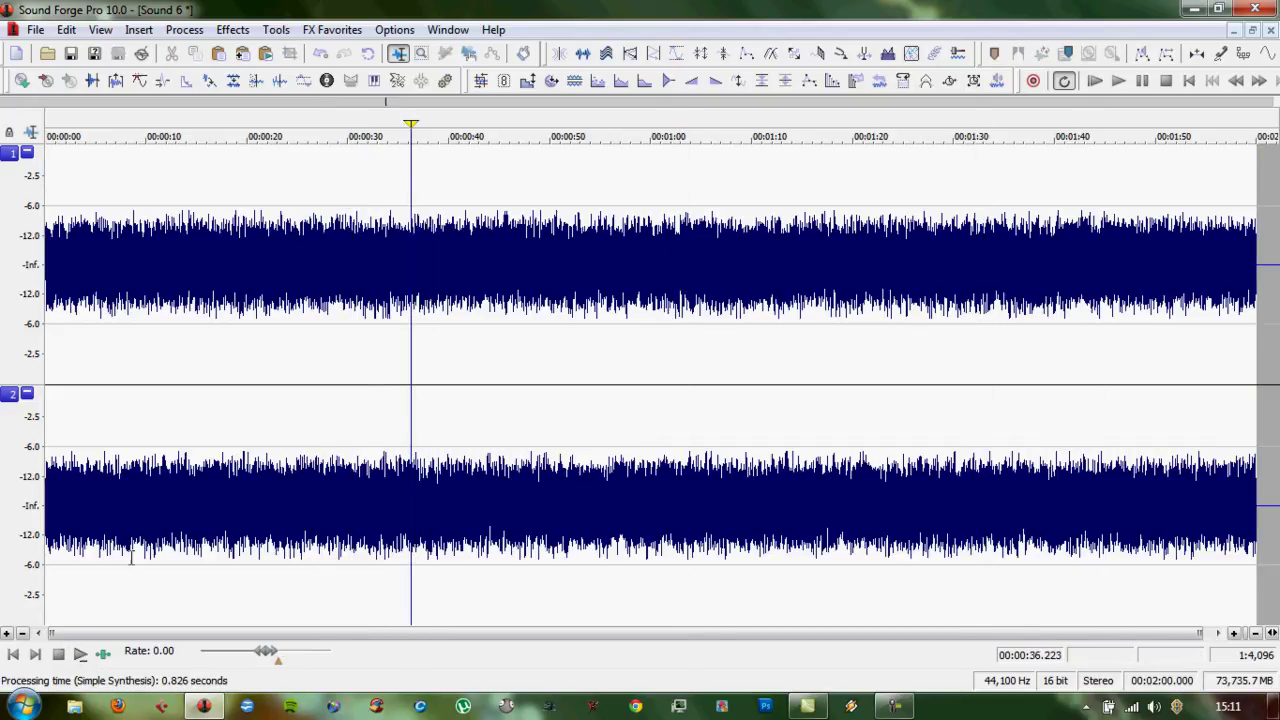
click(13, 653)
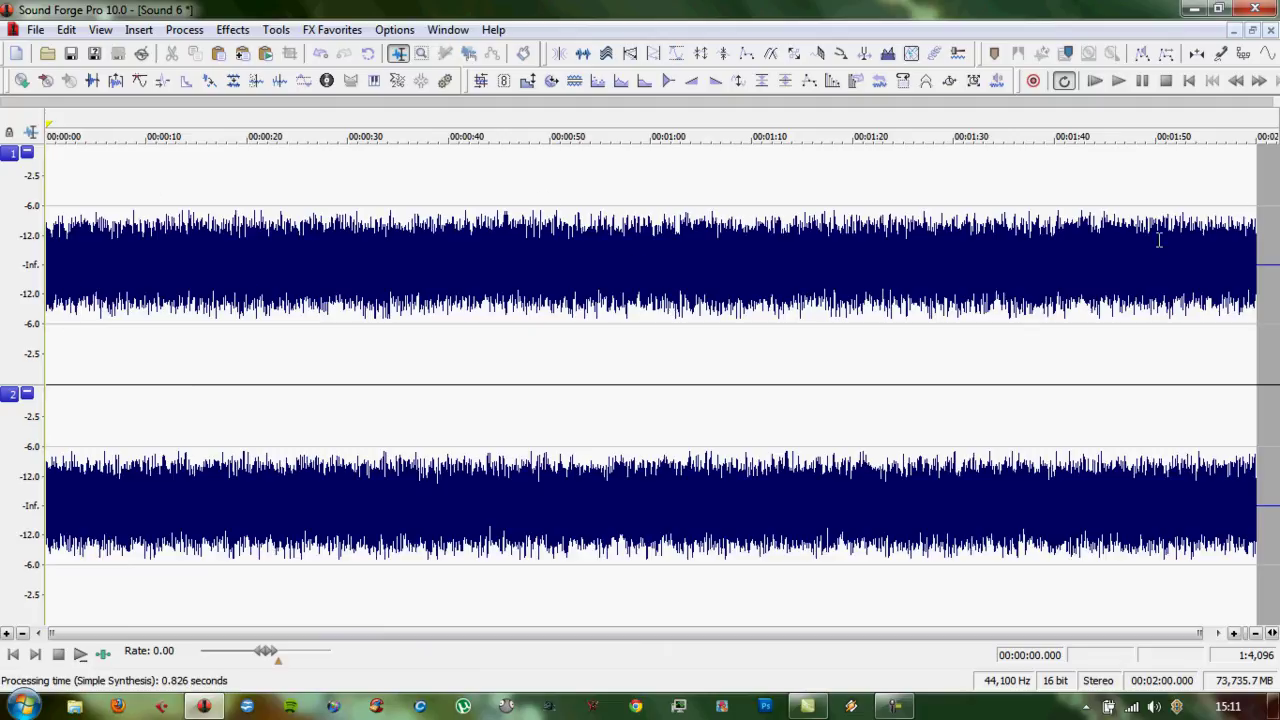
Open Amplitude Modulation, reset it to defaults, and load the [Sys] Sine preset at 1.000 Hz
click(230, 30)
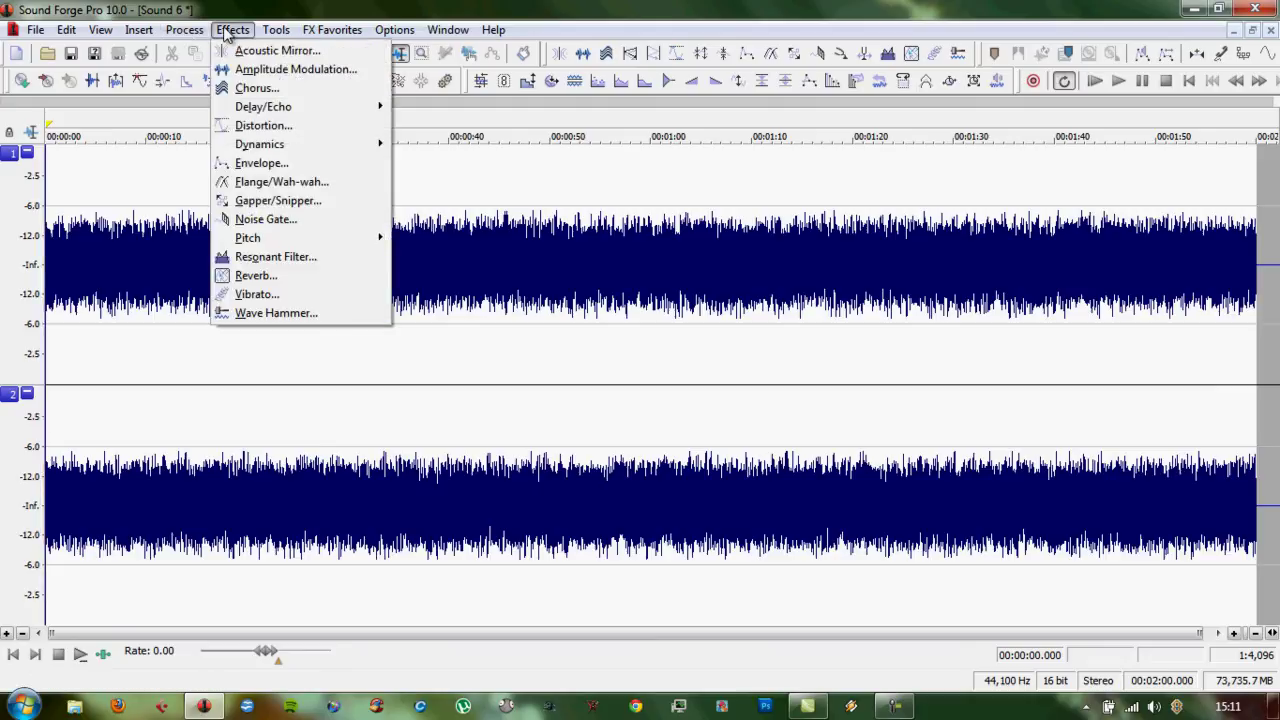
click(303, 69)
click(753, 180)
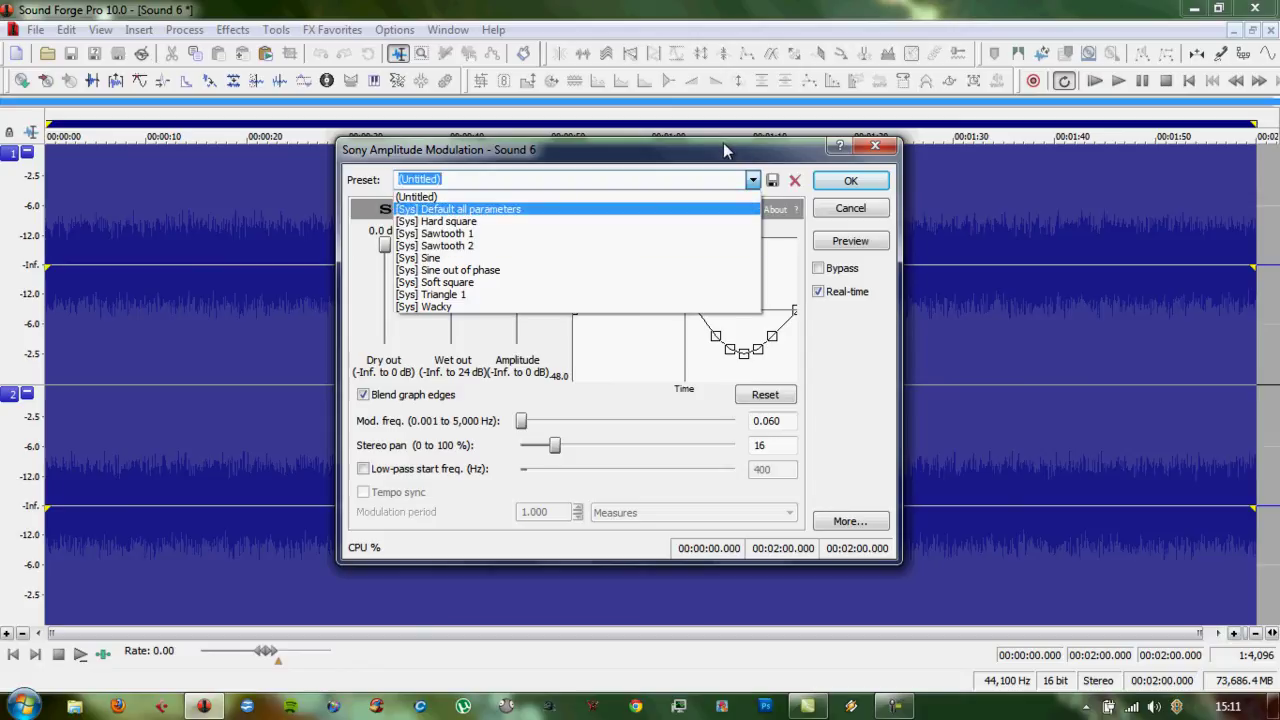
click(527, 208)
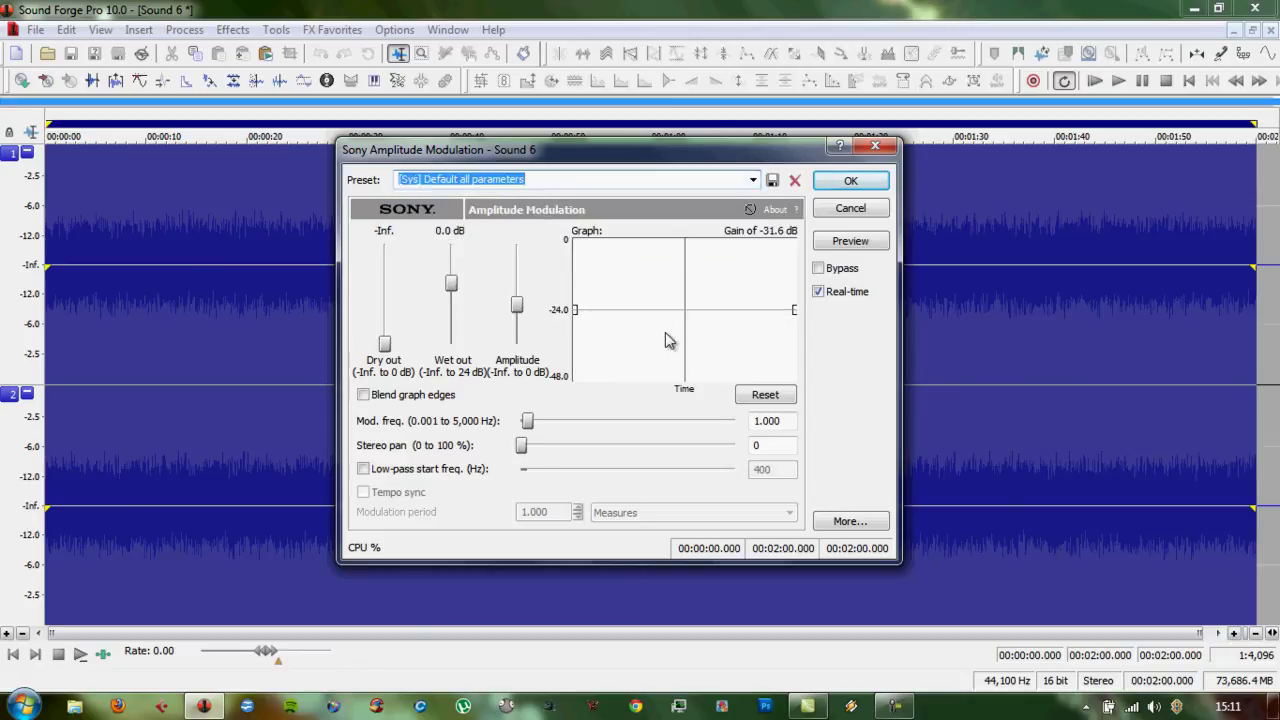
click(753, 180)
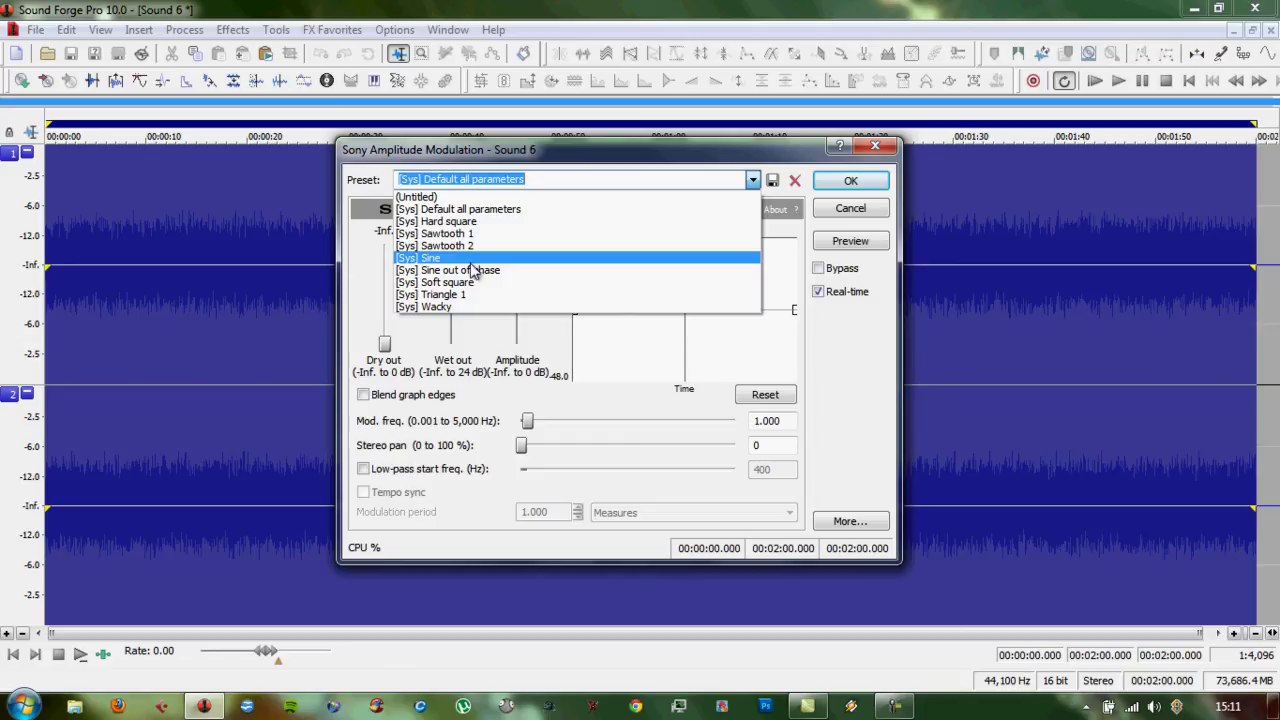
click(472, 261)
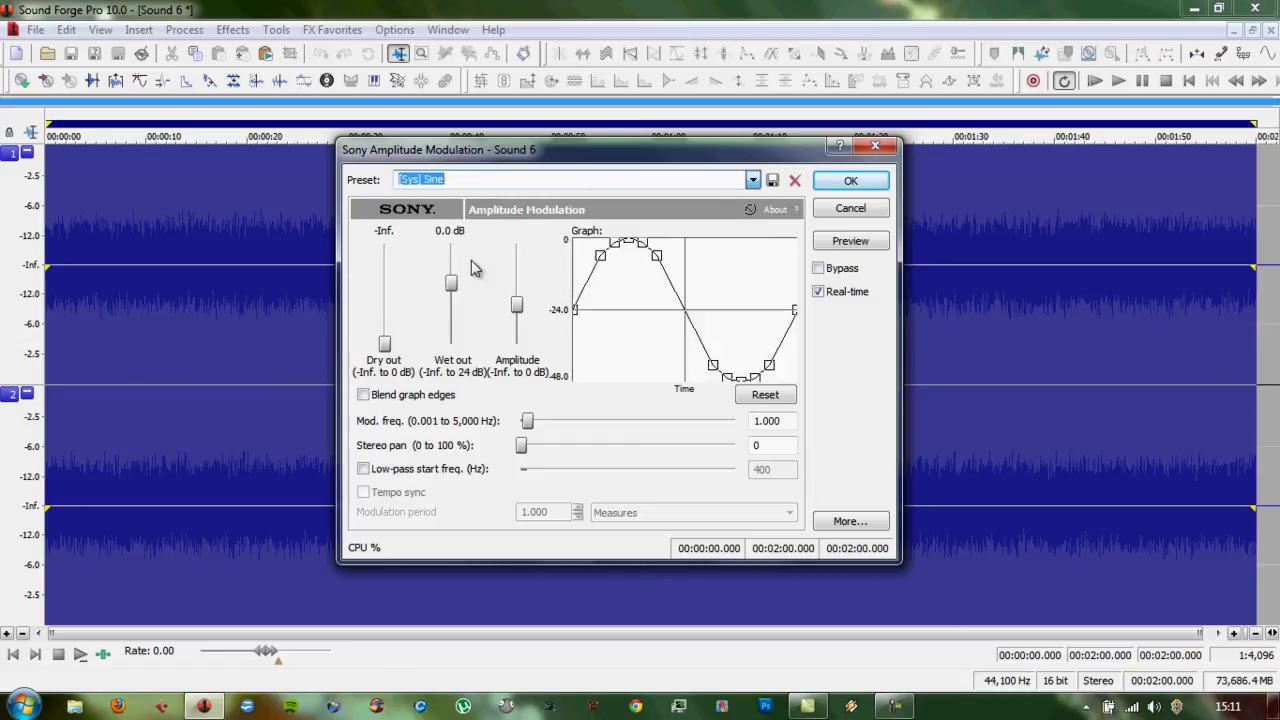
Preview the sine modulation on the pink noise, then stop the preview
click(850, 241)
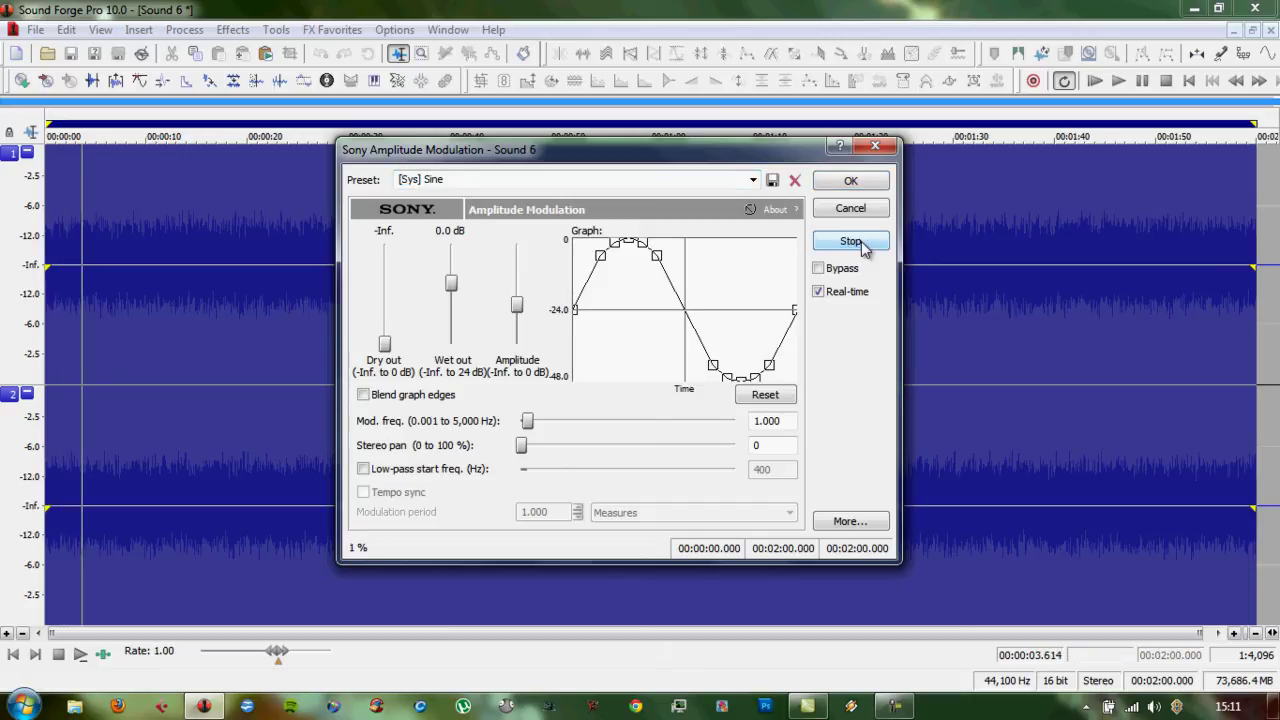
click(862, 247)
mouse_move(576, 316)
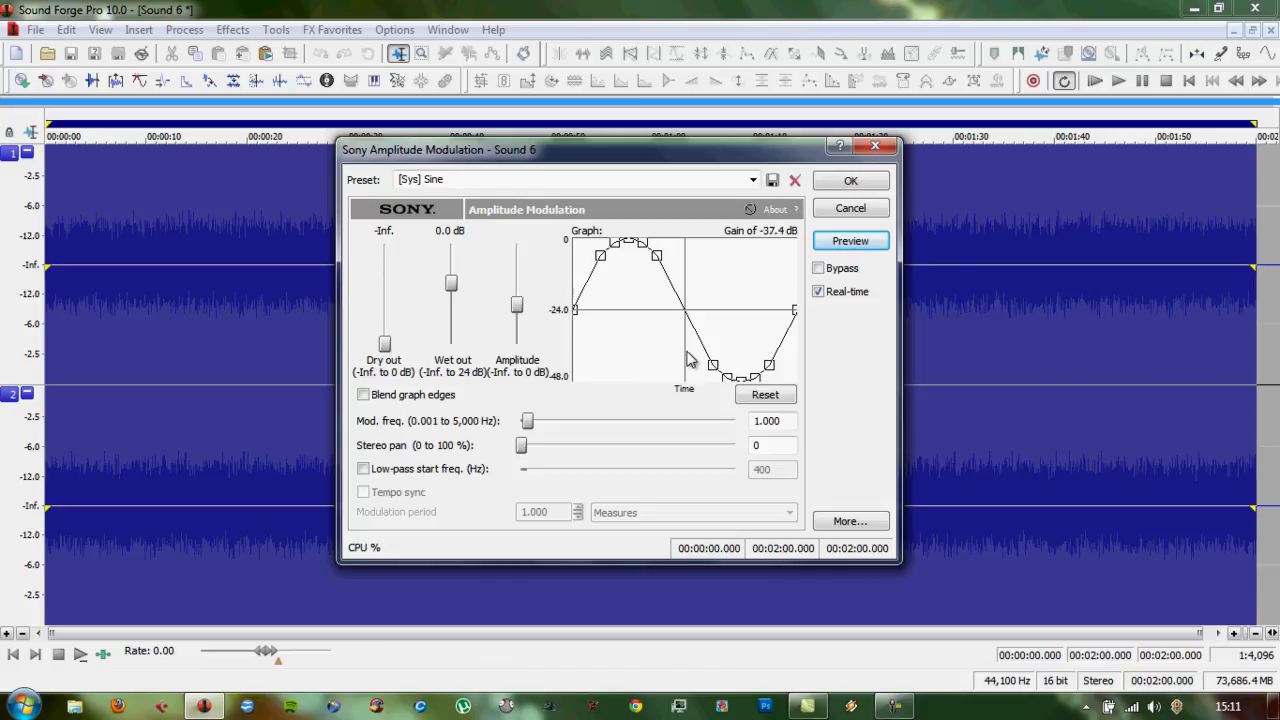
Change the modulation frequency to 0.15 Hz and preview the slower swells
drag(792, 421, 697, 411)
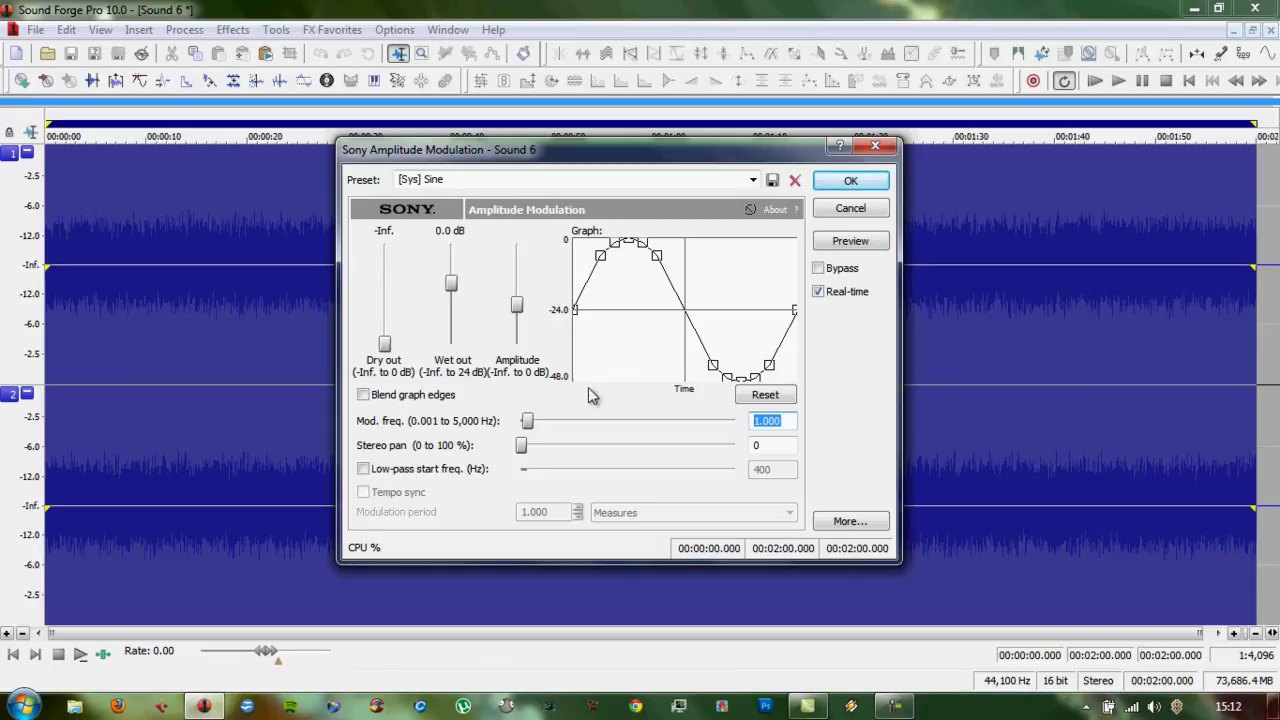
text(.0)
key(BackSpace)
key(BackSpace)
text(0.15)
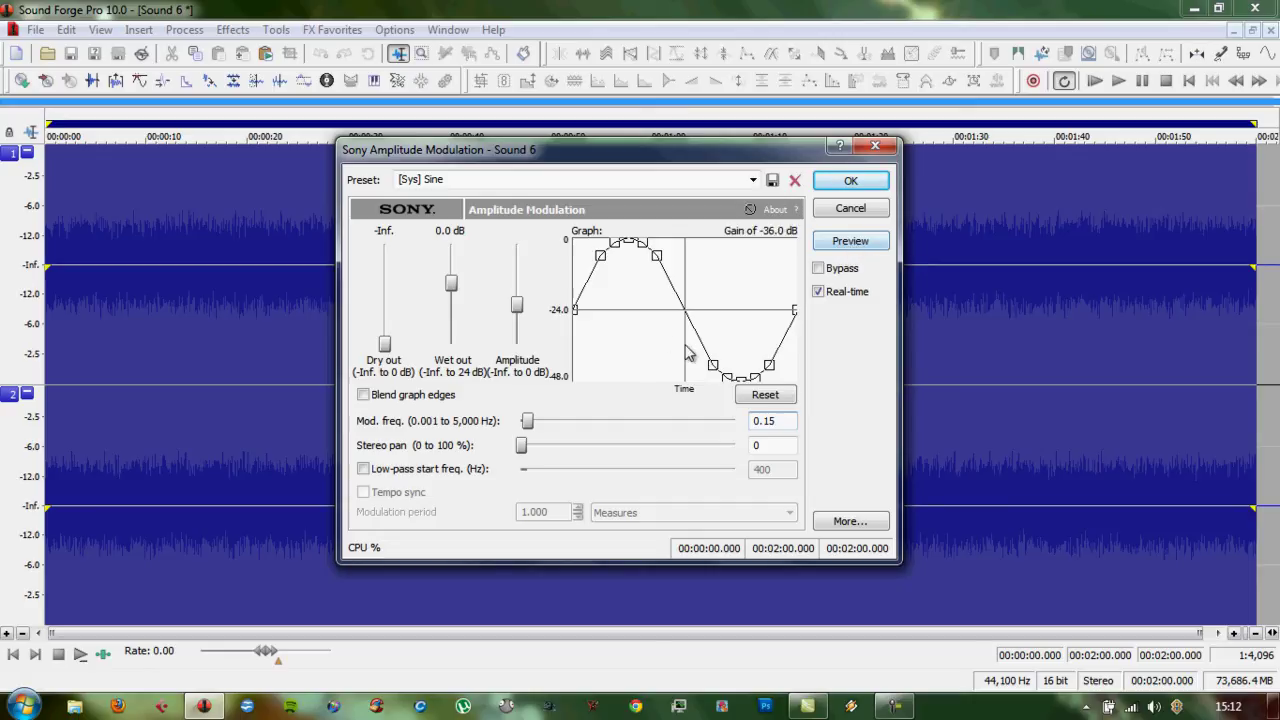
click(855, 246)
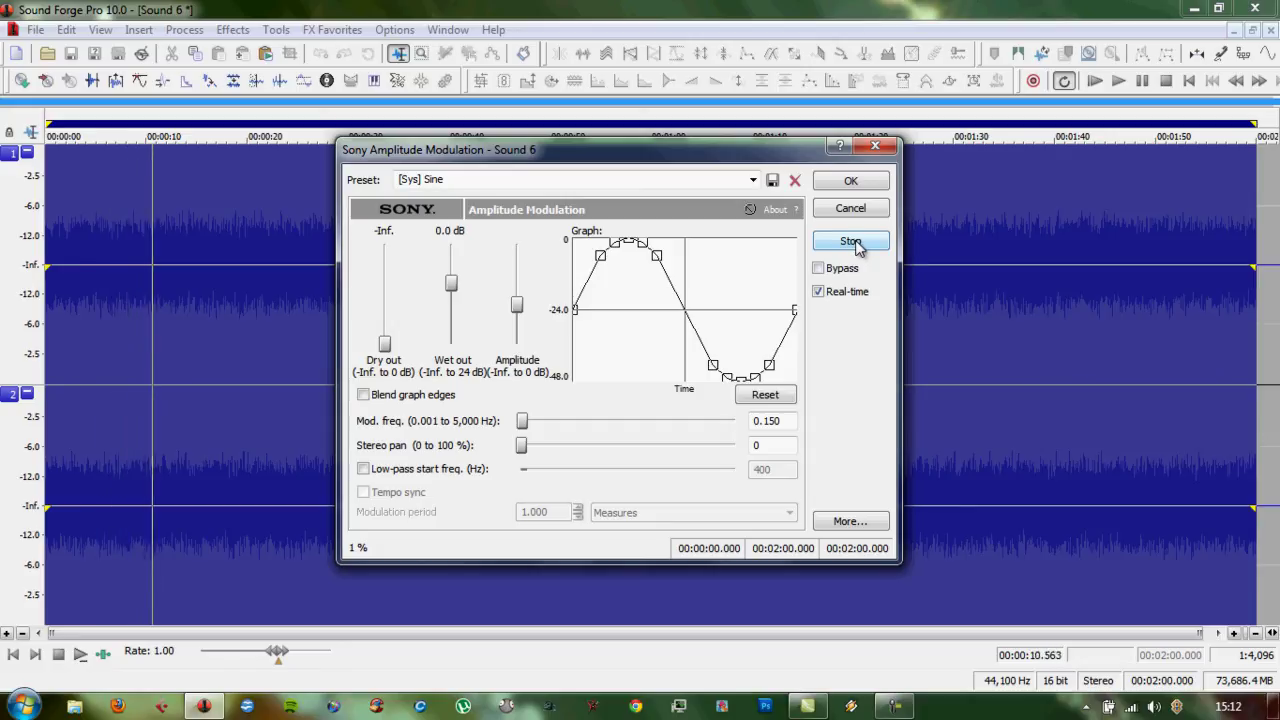
click(855, 246)
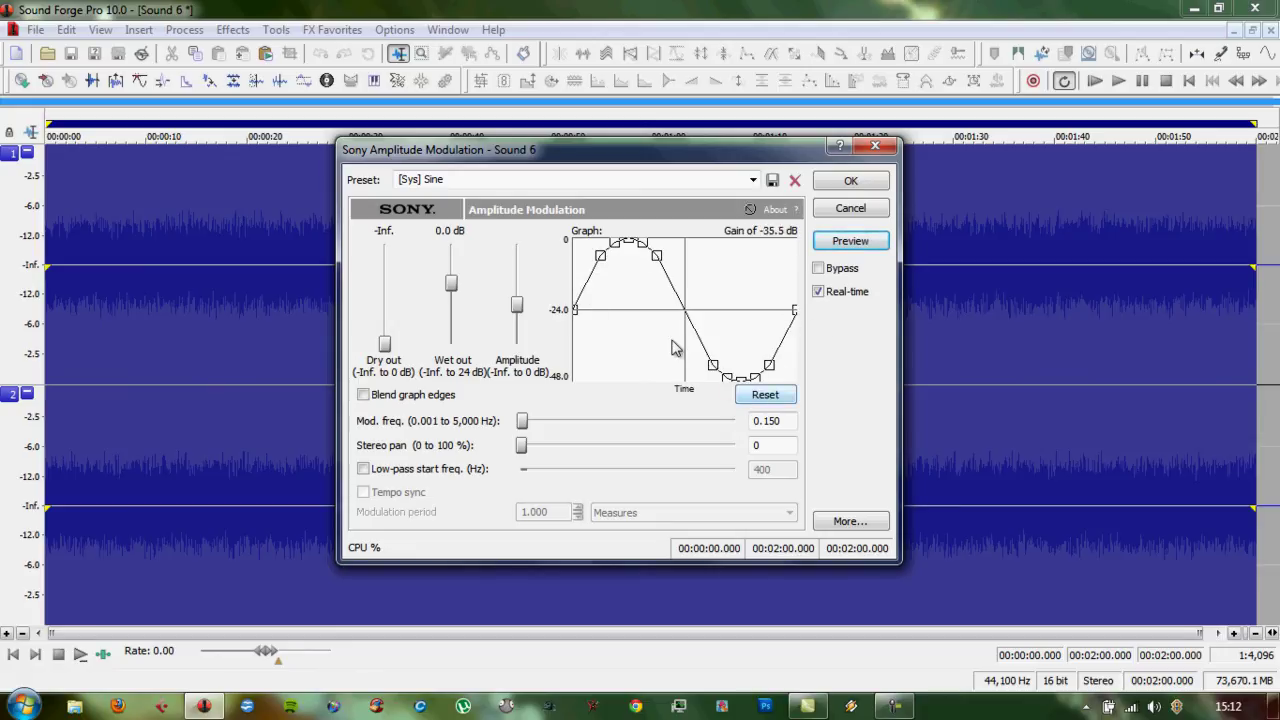
Raise Dry out to about -29.8 dB, set stereo pan to 20%, preview, and apply
drag(690, 342, 716, 327)
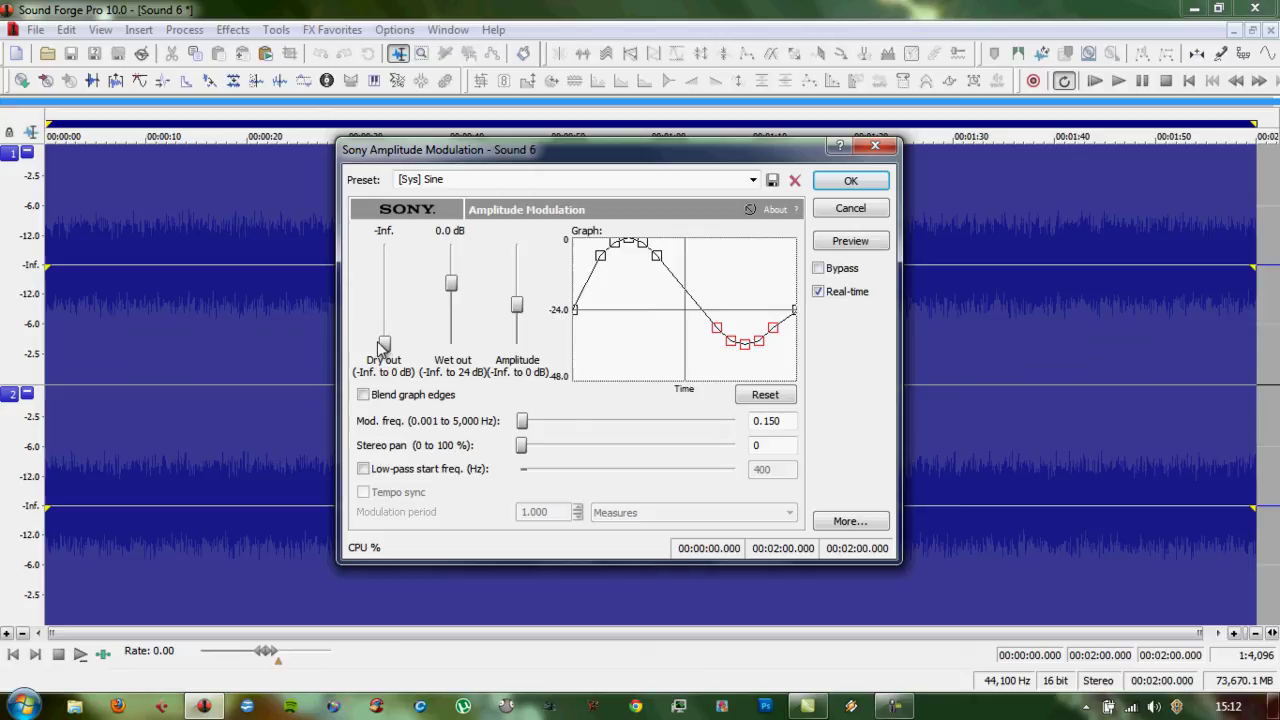
drag(384, 346, 387, 320)
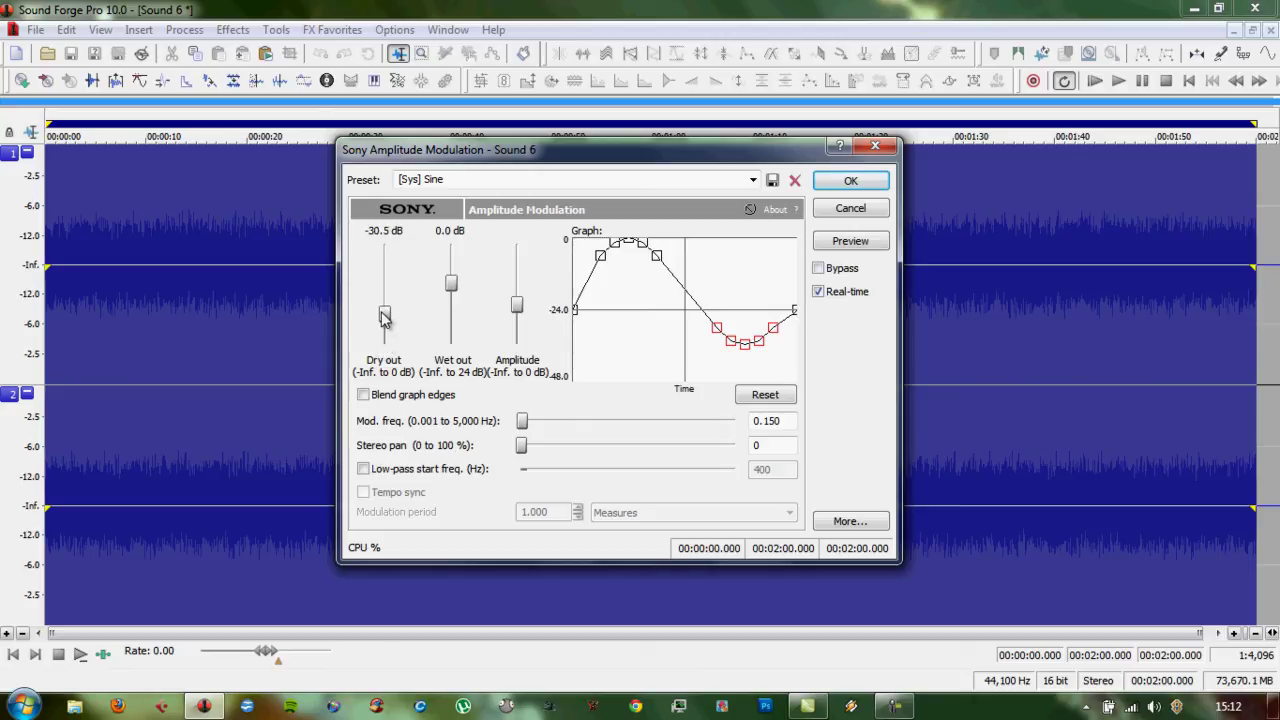
click(866, 248)
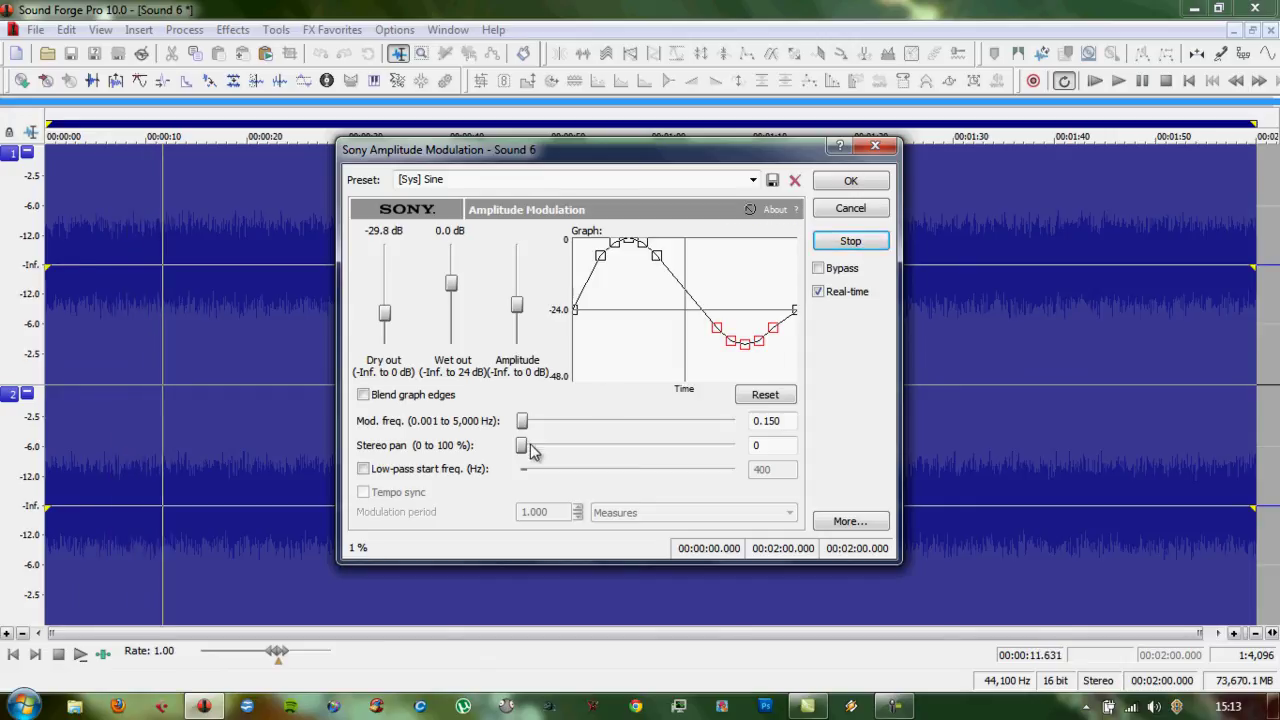
drag(525, 450, 569, 453)
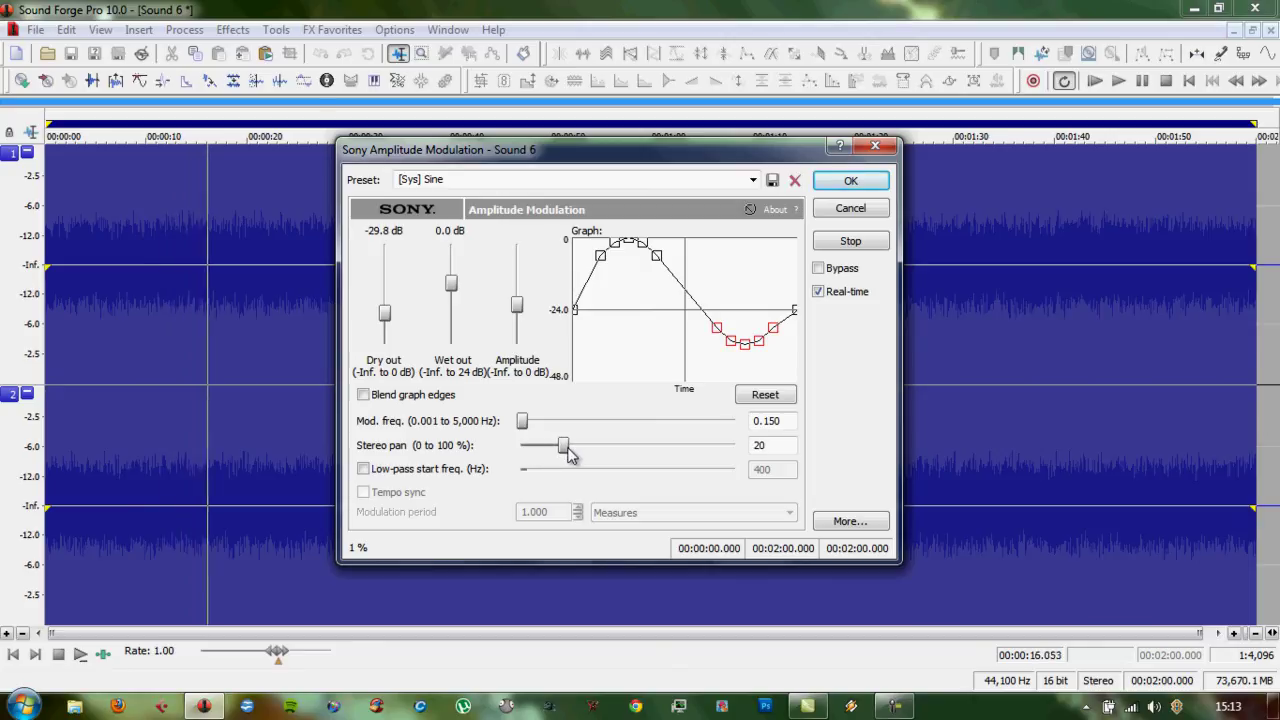
click(848, 182)
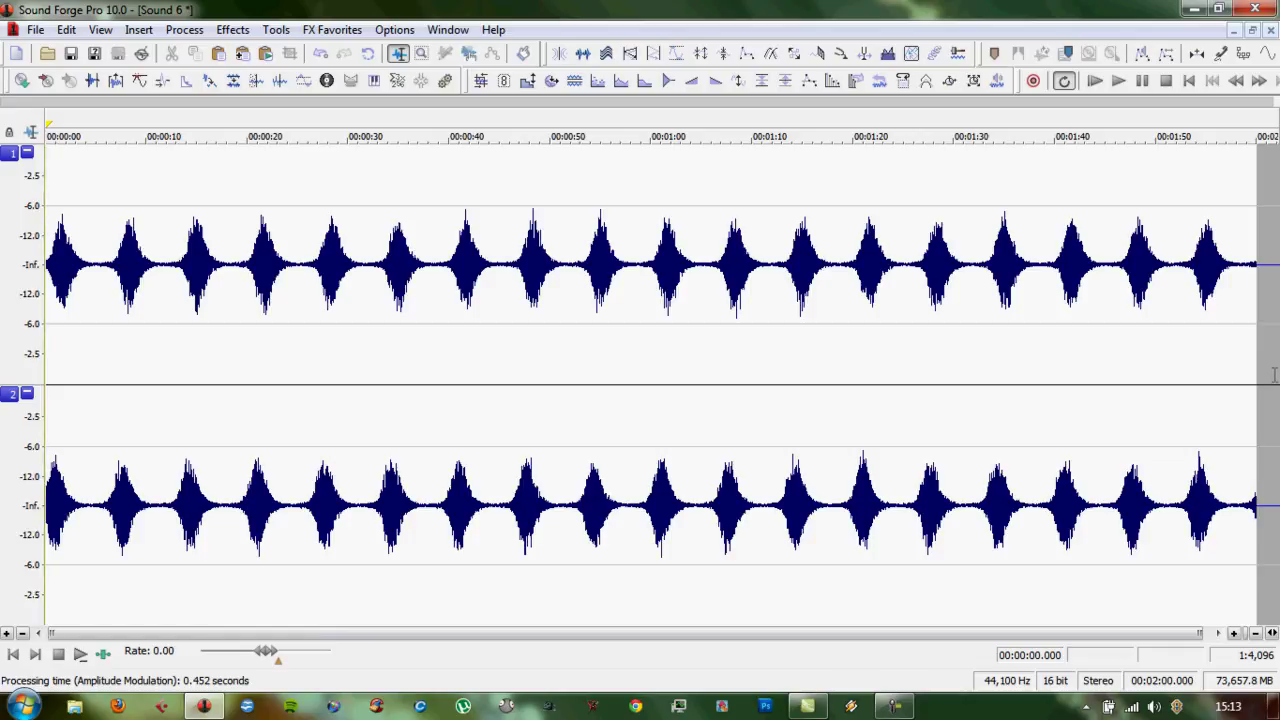
Open the Effects menu to reach Amplitude Modulation again
click(233, 29)
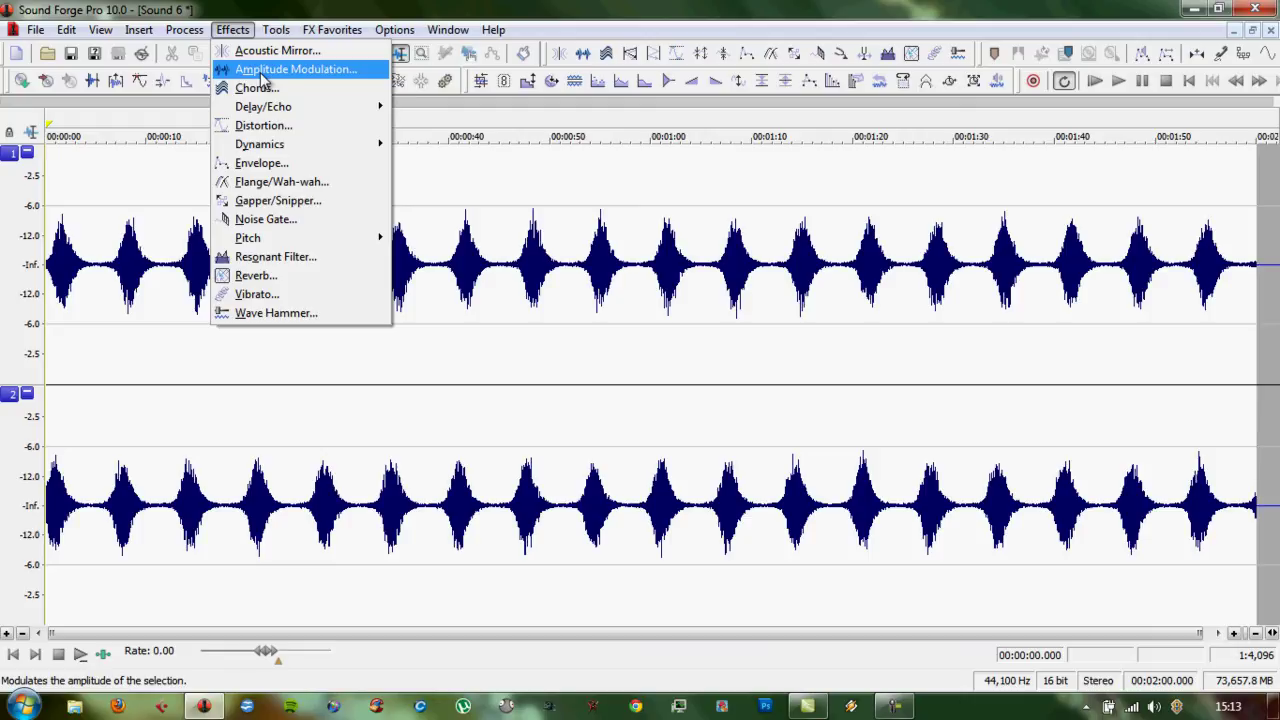
Set the second modulation to 0.050 Hz, with Dry out 0.0 dB and Wet out 5.4 dB
click(261, 72)
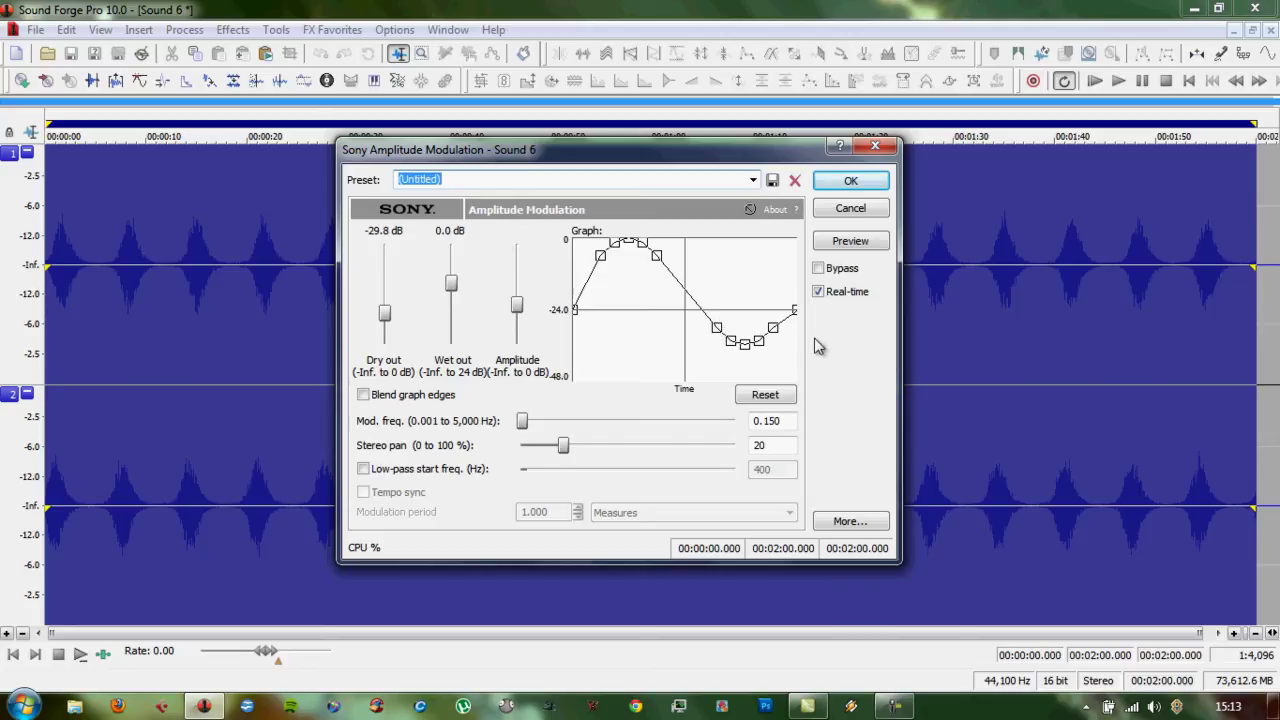
drag(782, 421, 771, 421)
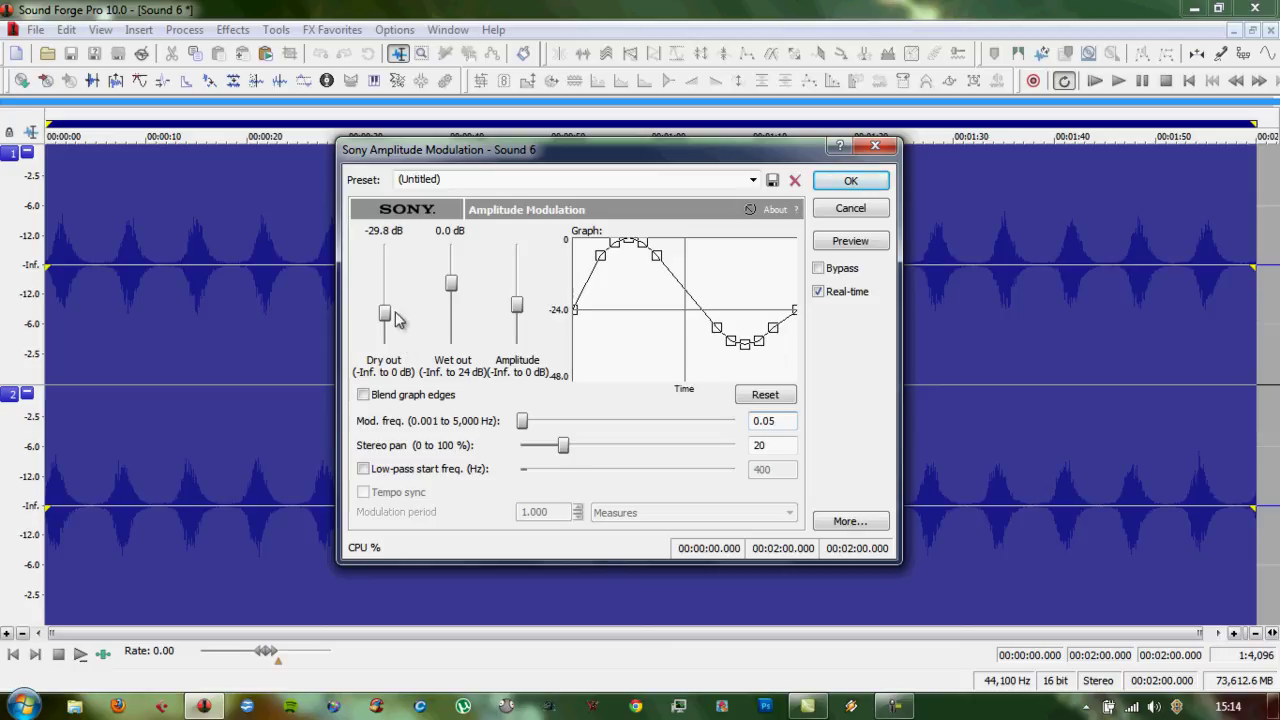
drag(386, 318, 396, 238)
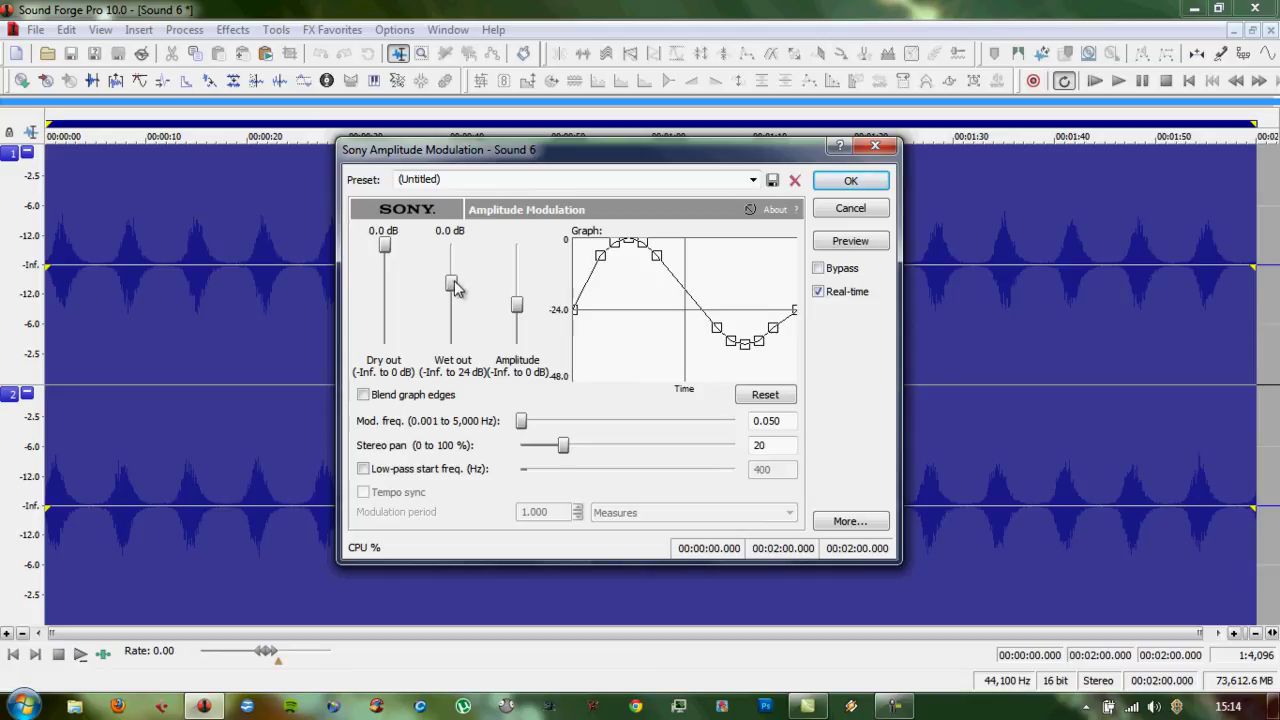
drag(450, 283, 451, 277)
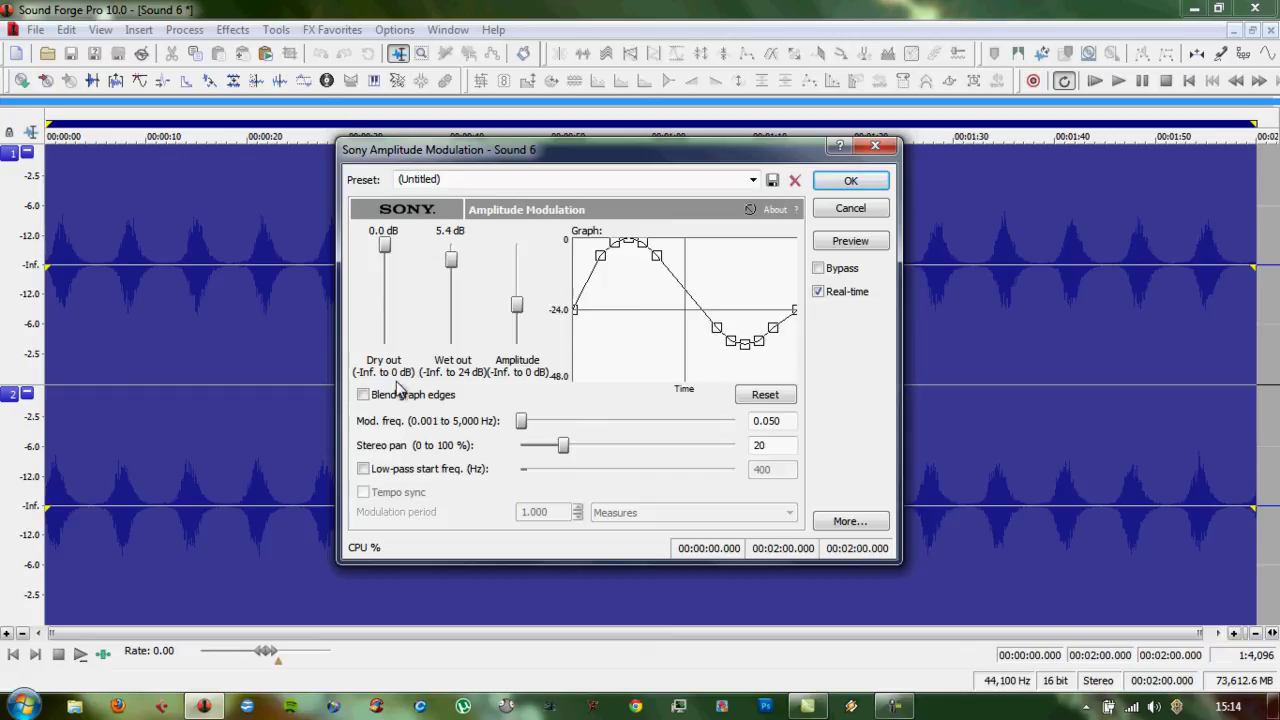
Turn on Blend graph edges and preview the second modulation
click(363, 395)
click(850, 241)
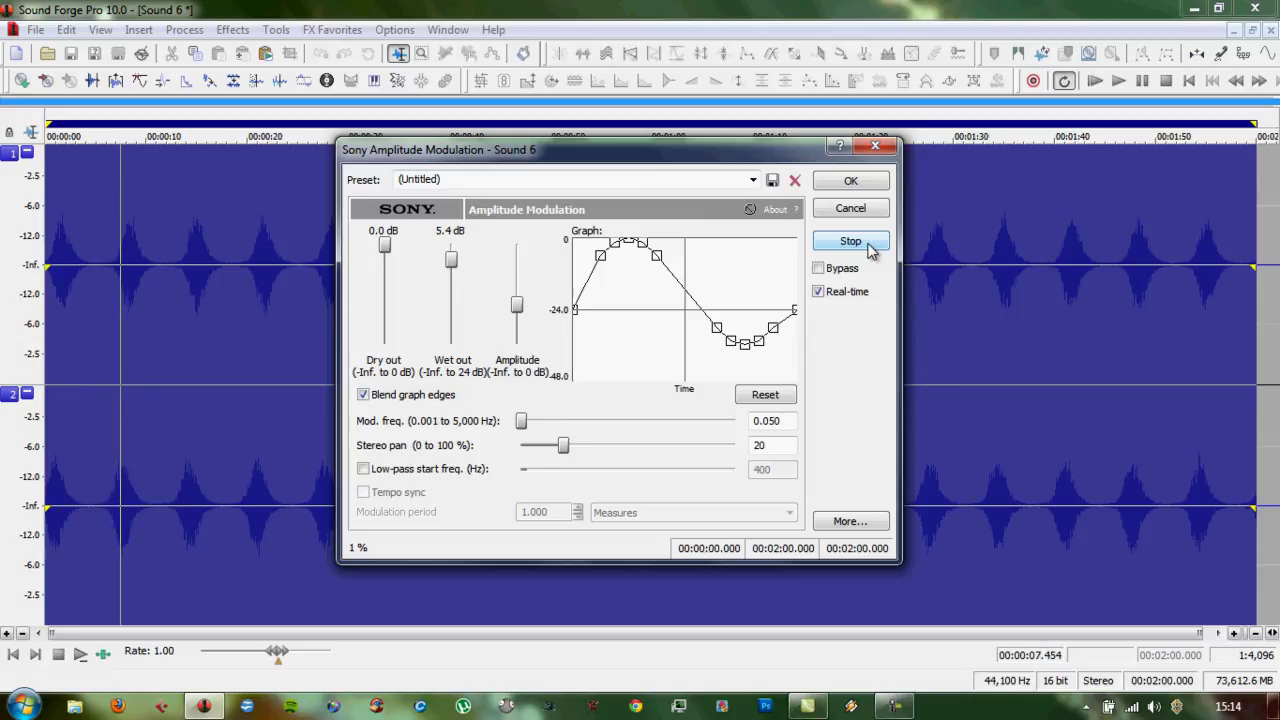
click(868, 246)
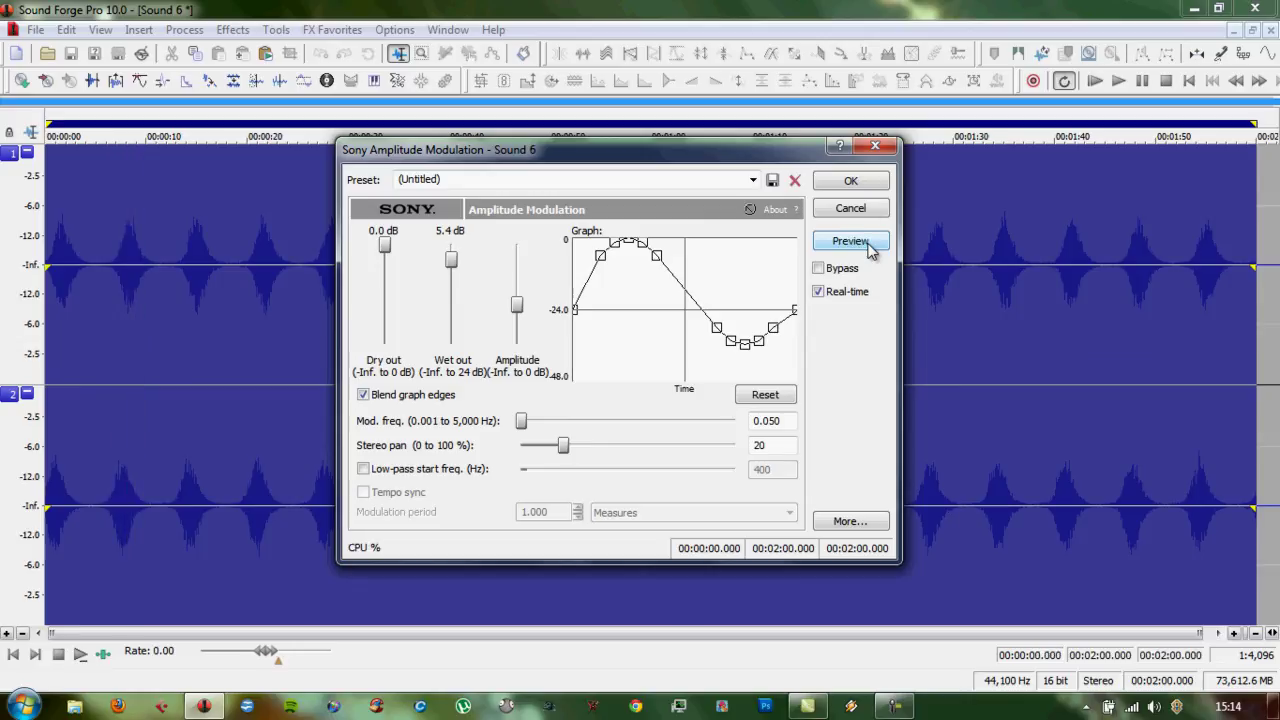
Apply the 0.050 Hz modulation and play the file to hear the alternating swells
click(870, 181)
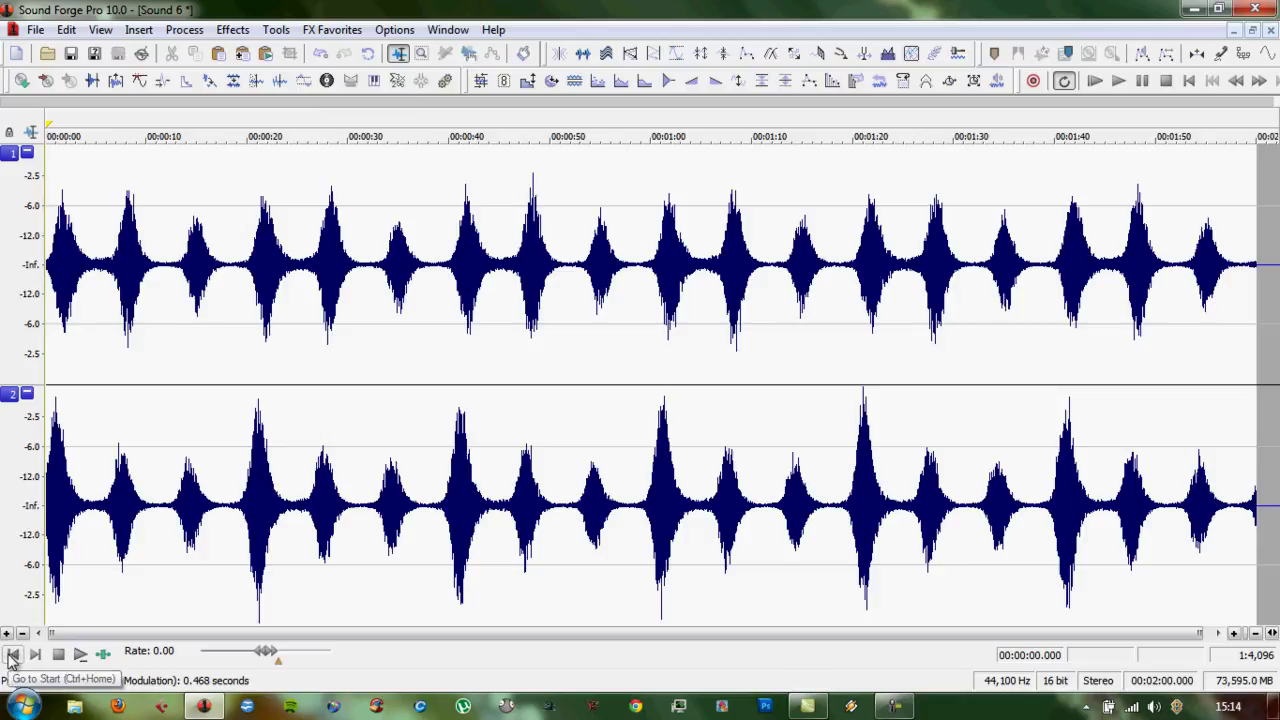
click(81, 655)
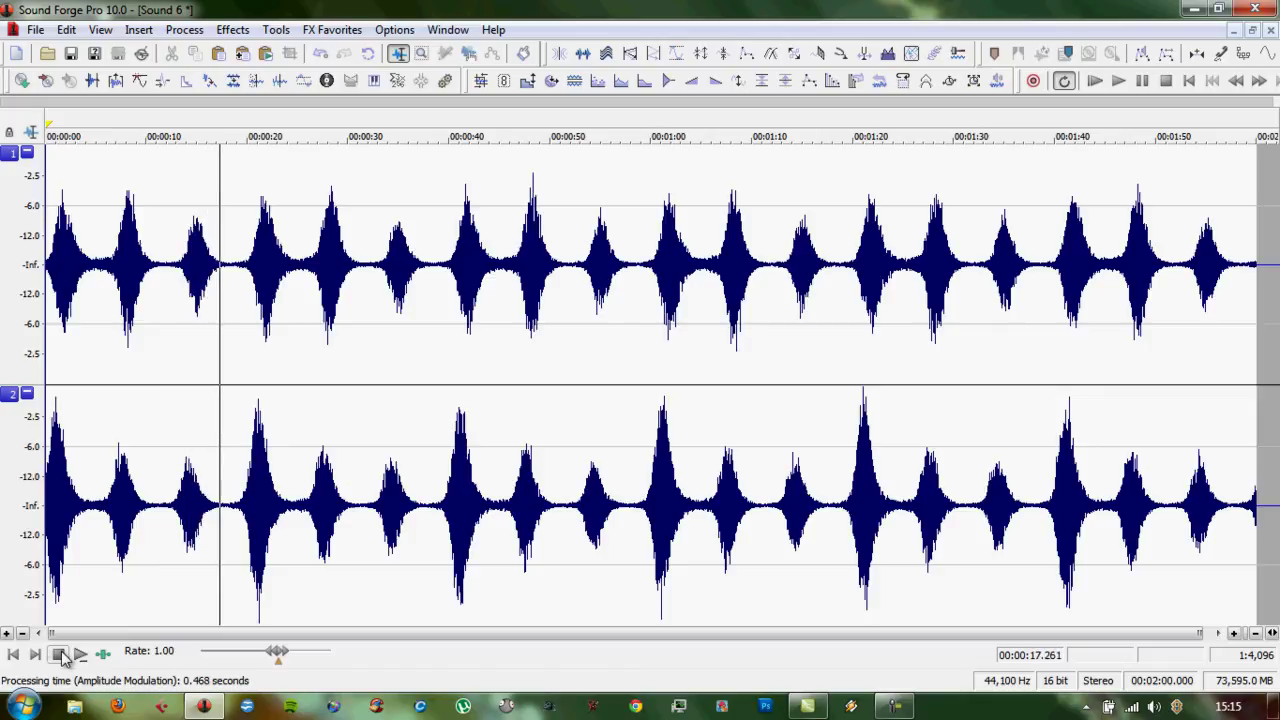
click(59, 654)
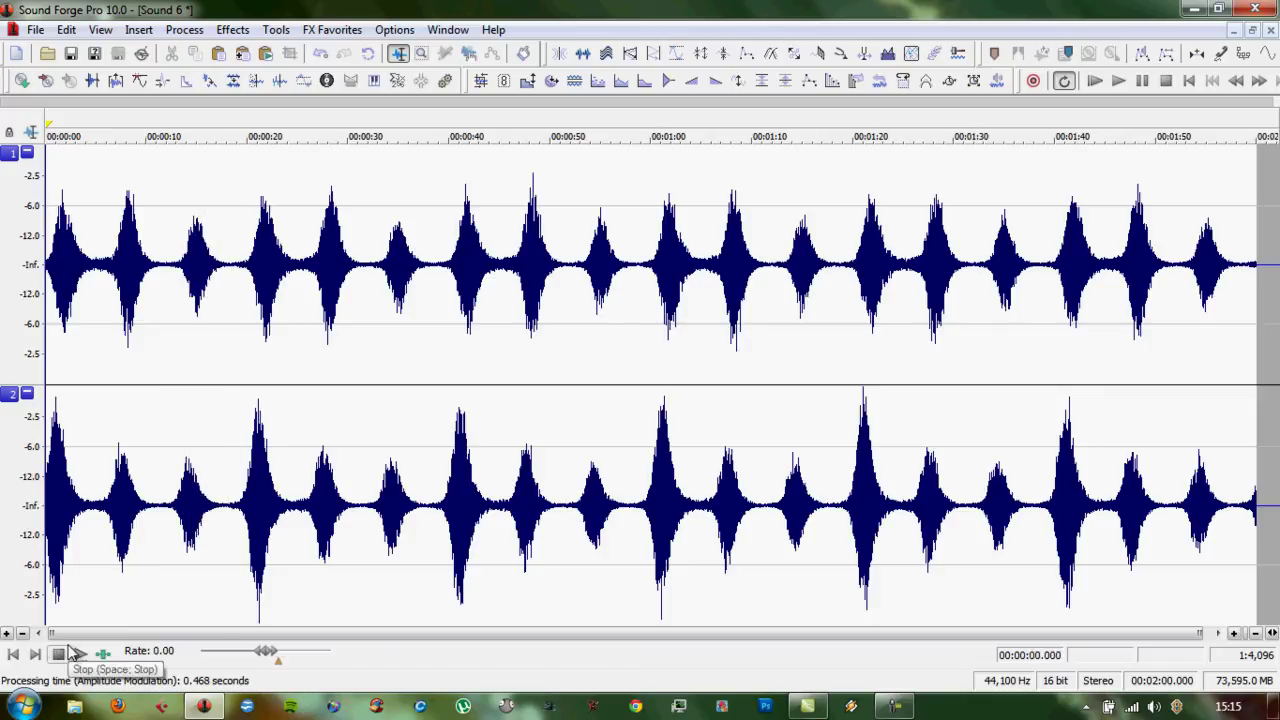
Undo the second modulation and set a new one to 0.060 Hz with Wet out 2.8 dB
key(ctrl+z)
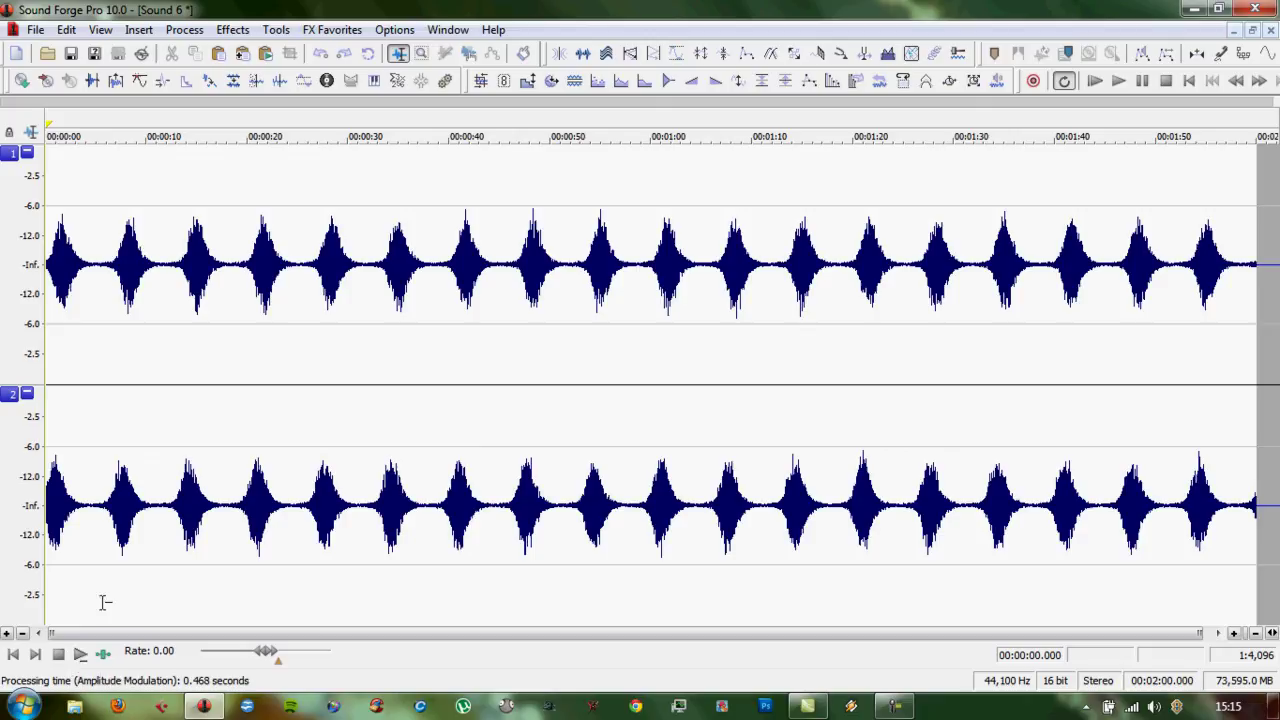
click(198, 30)
click(255, 70)
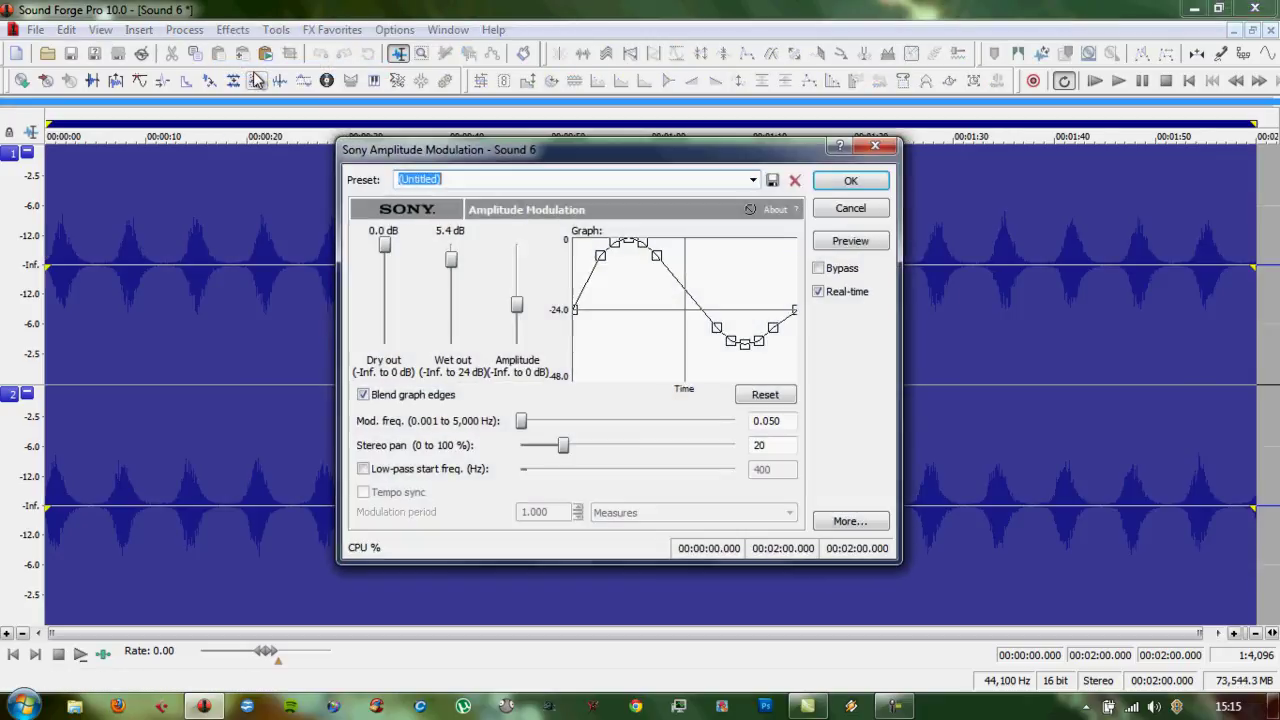
click(779, 423)
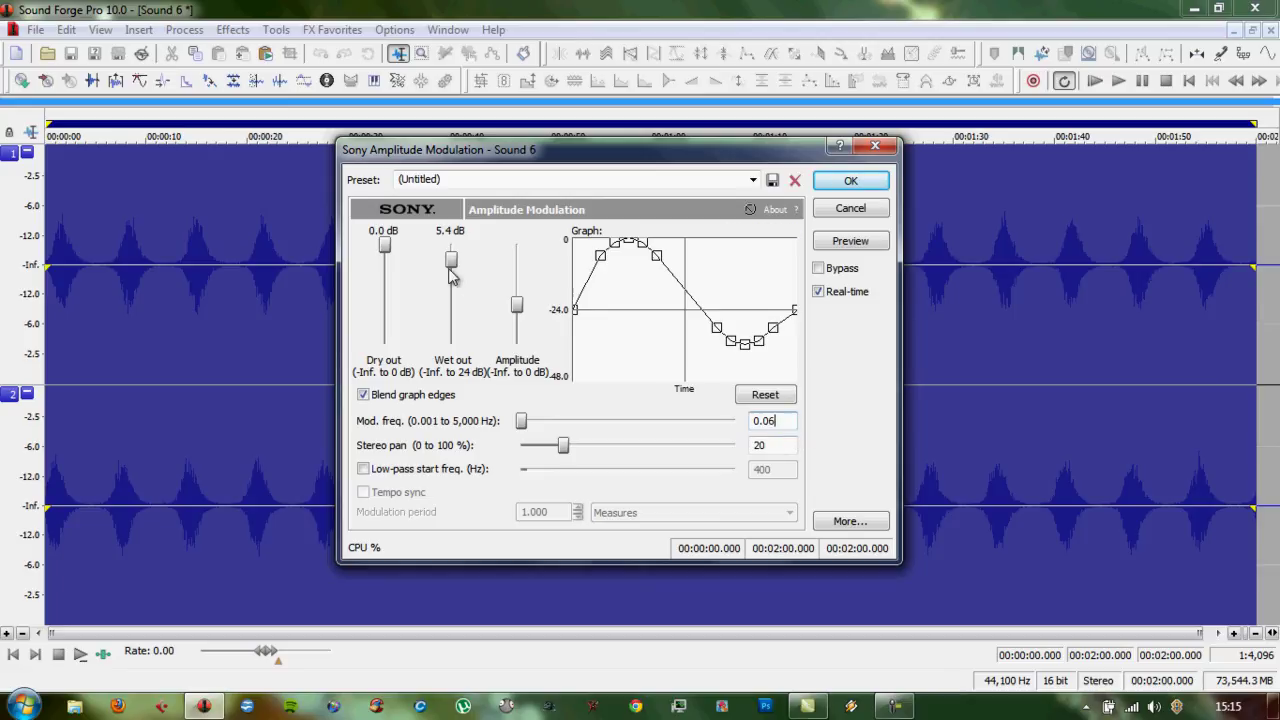
drag(449, 280, 455, 280)
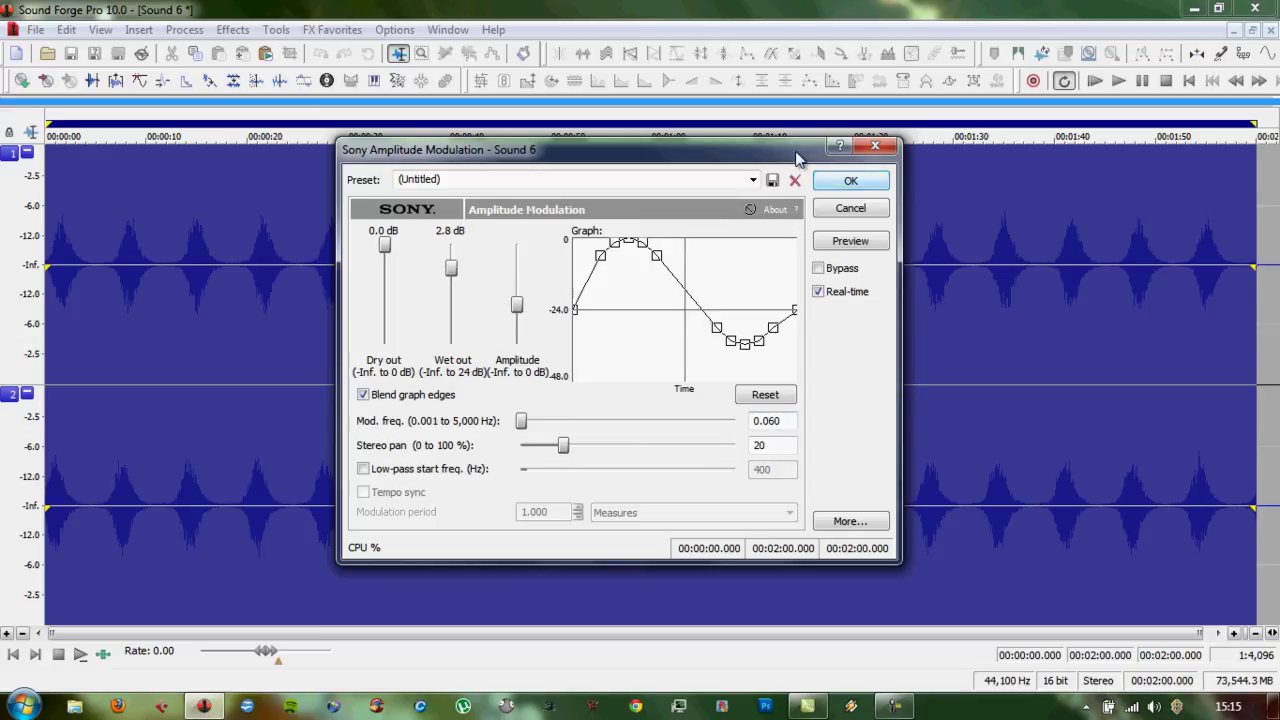
Move the Amplitude Modulation dialog aside and apply the 0.060 Hz modulation
drag(780, 157, 930, 203)
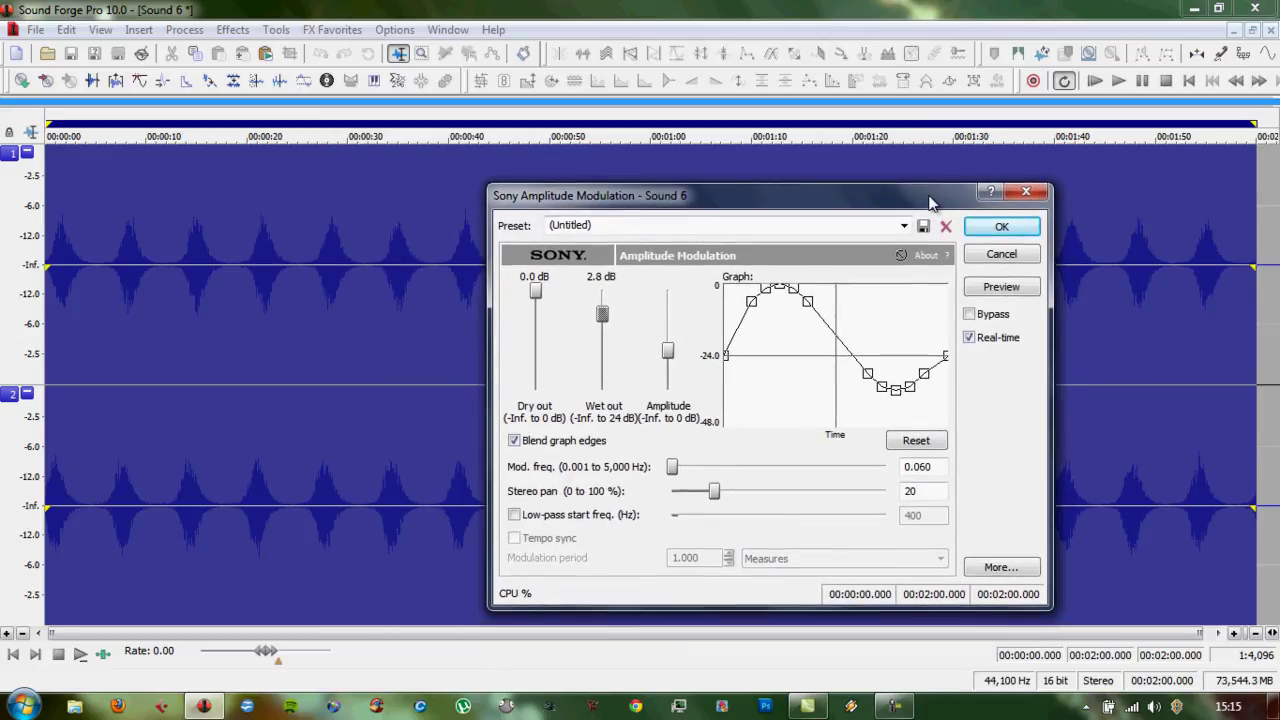
drag(803, 200, 843, 192)
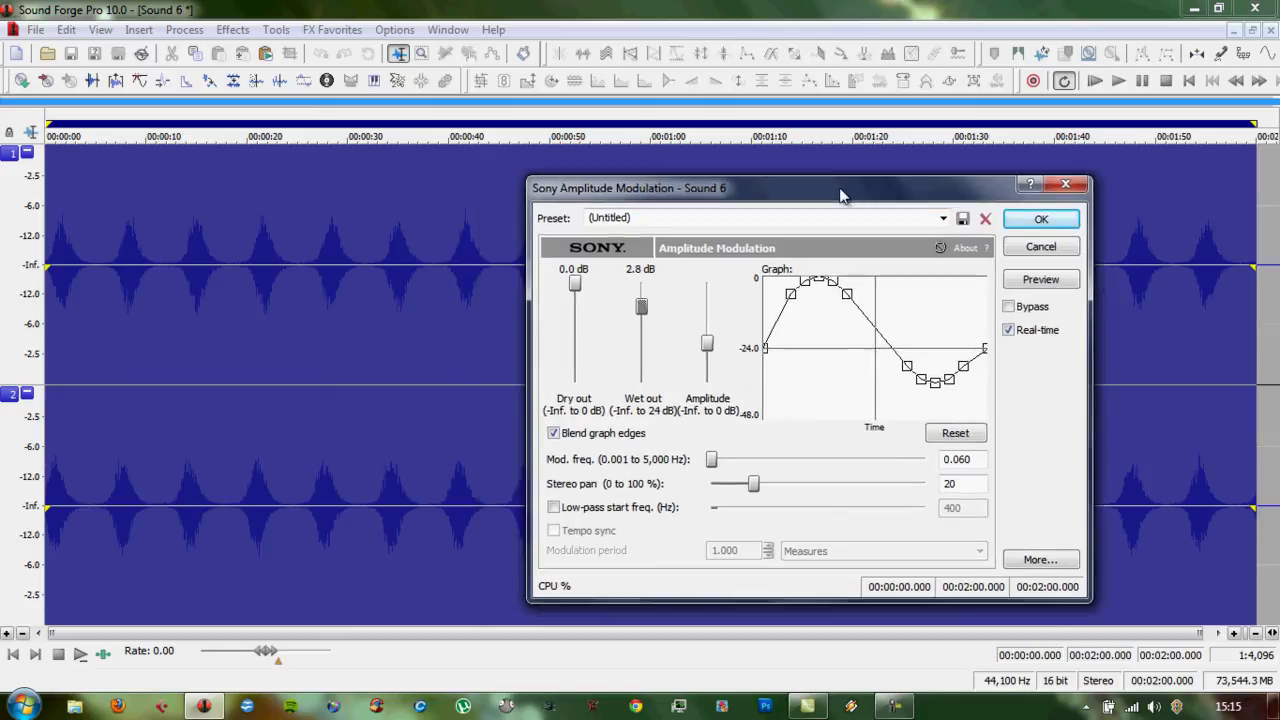
click(1042, 222)
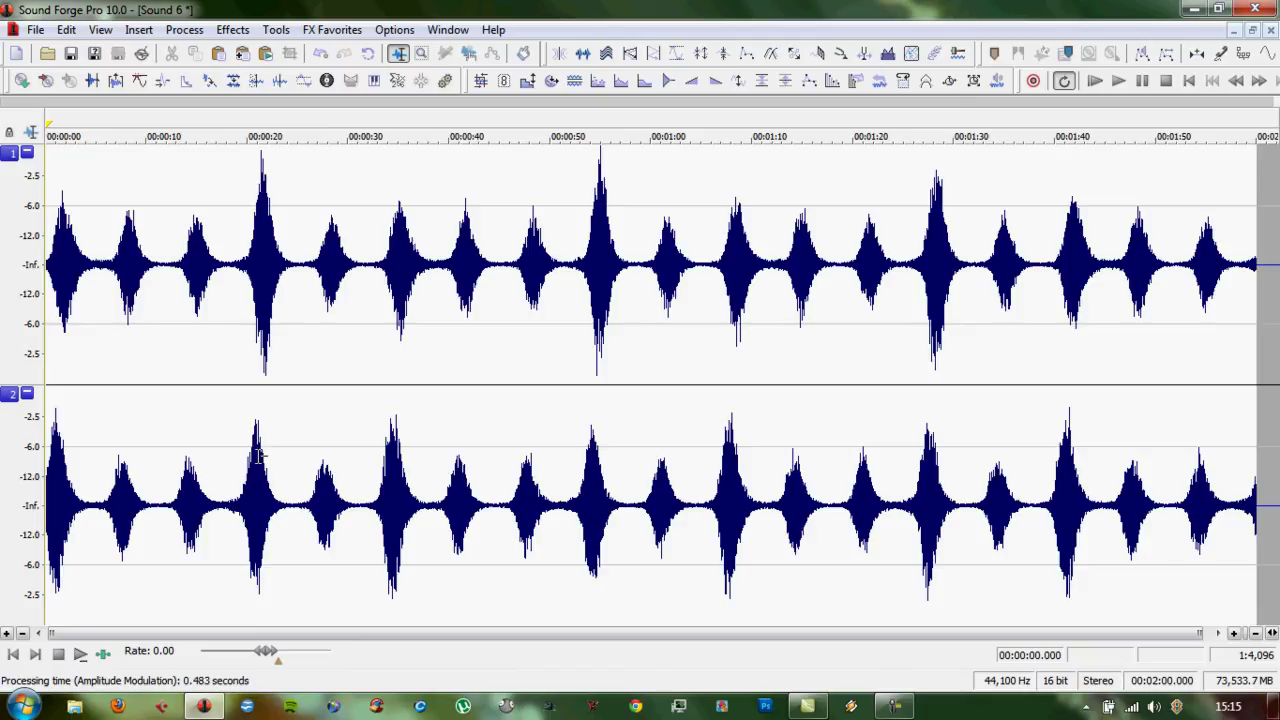
key(space)
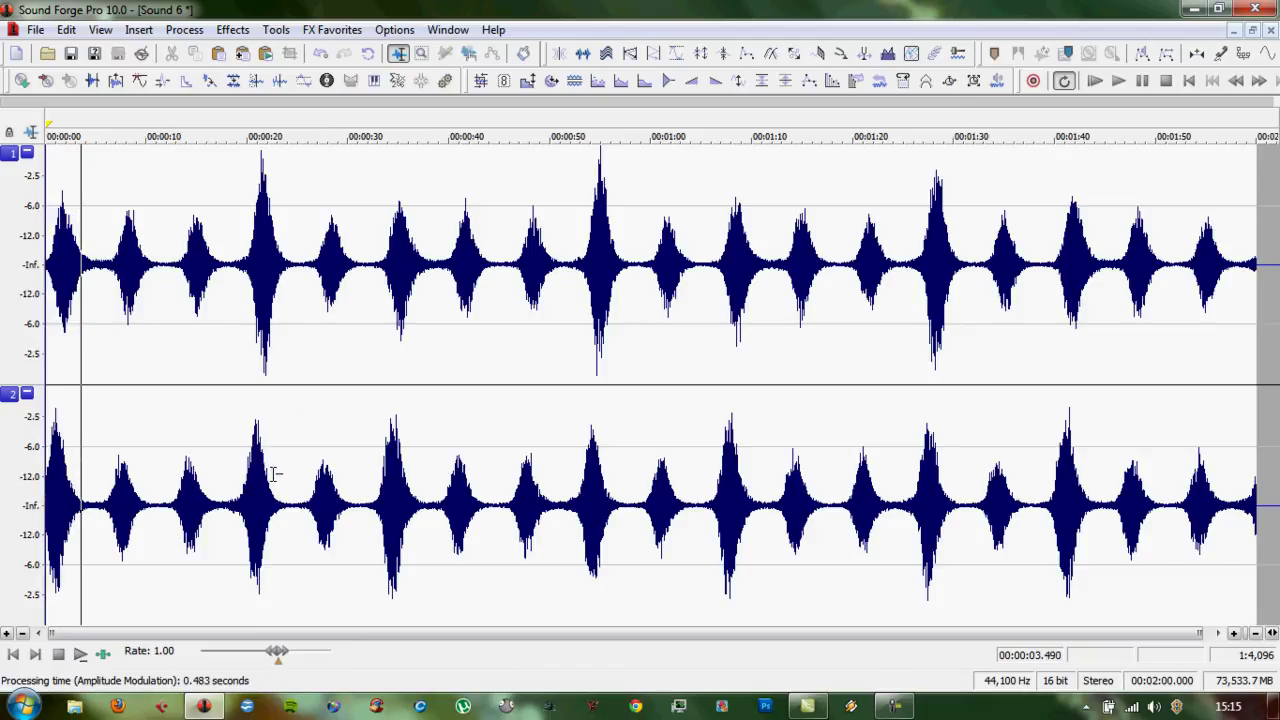
click(236, 288)
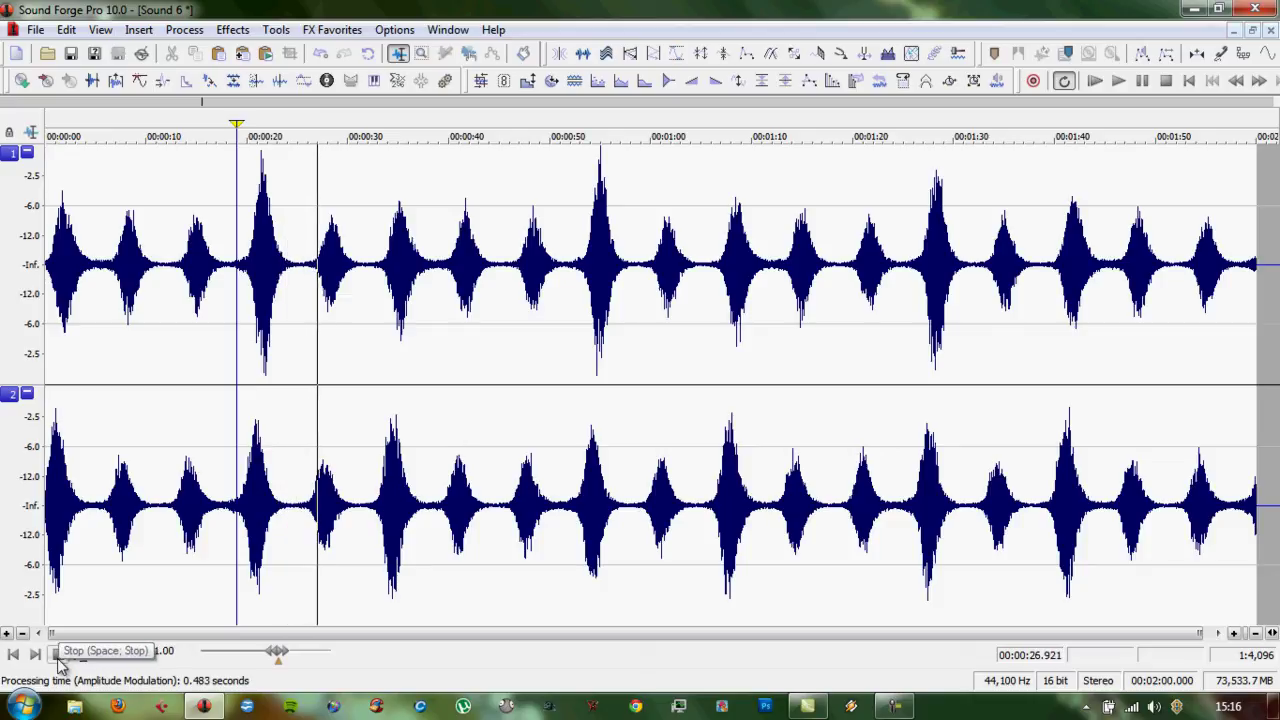
click(57, 656)
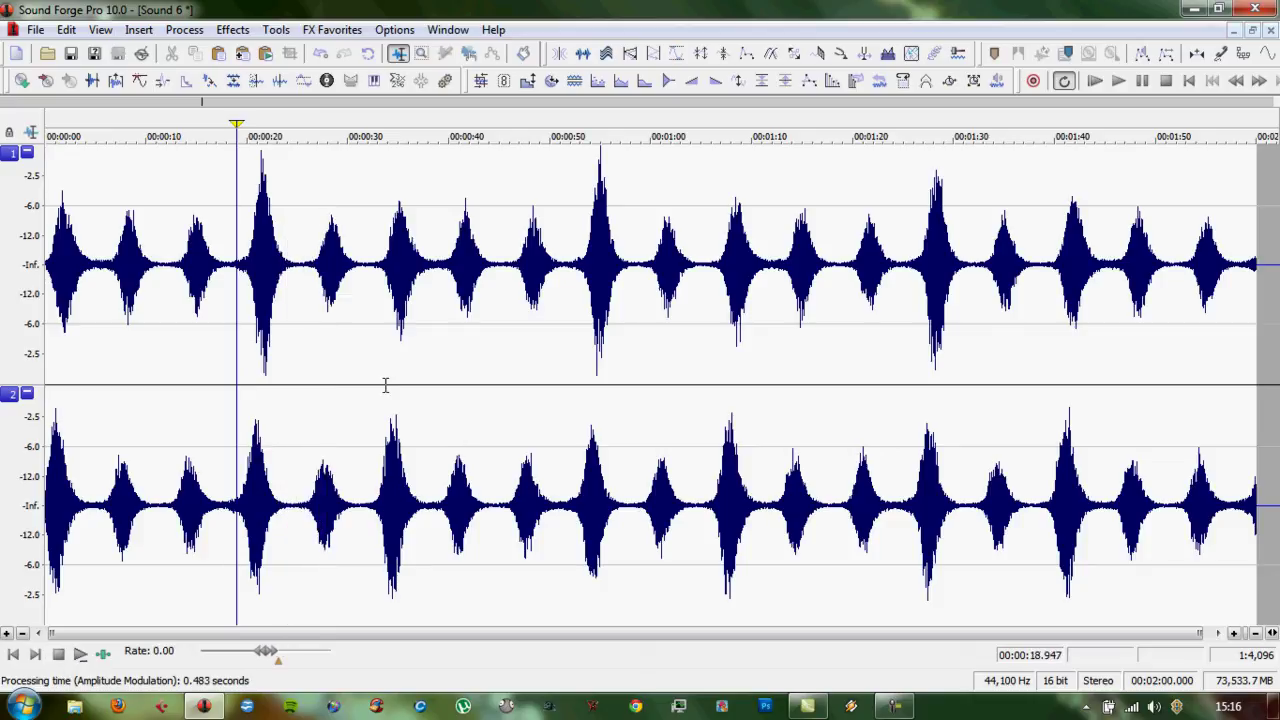